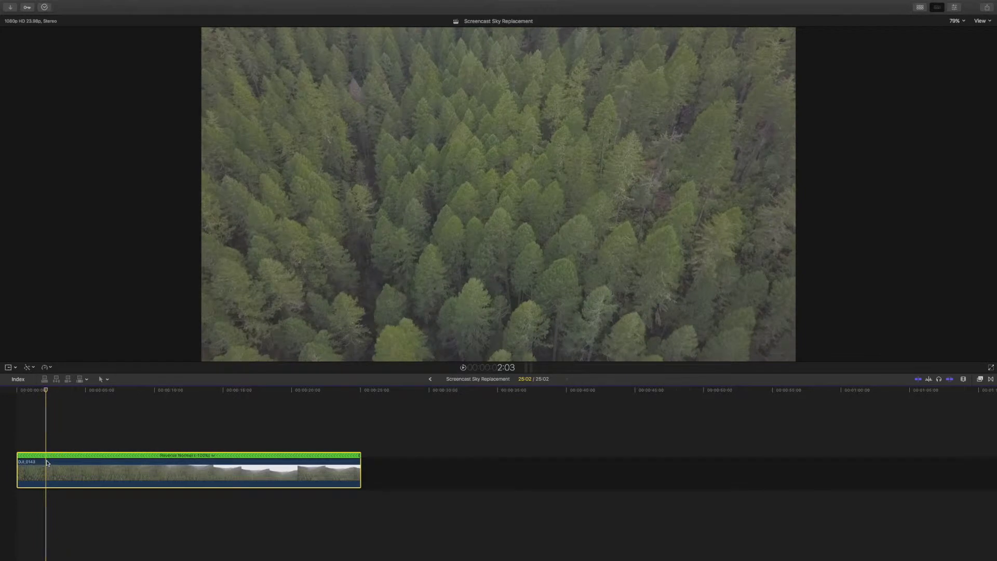
- Add a speed split point near the start of the reversed drone clip and preview it
key("shift+b")
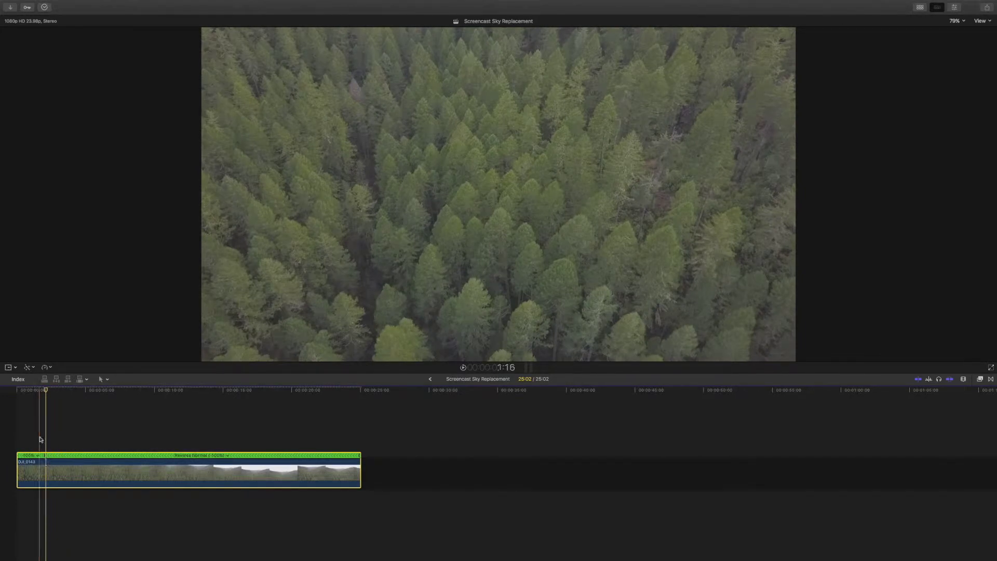
key("space")
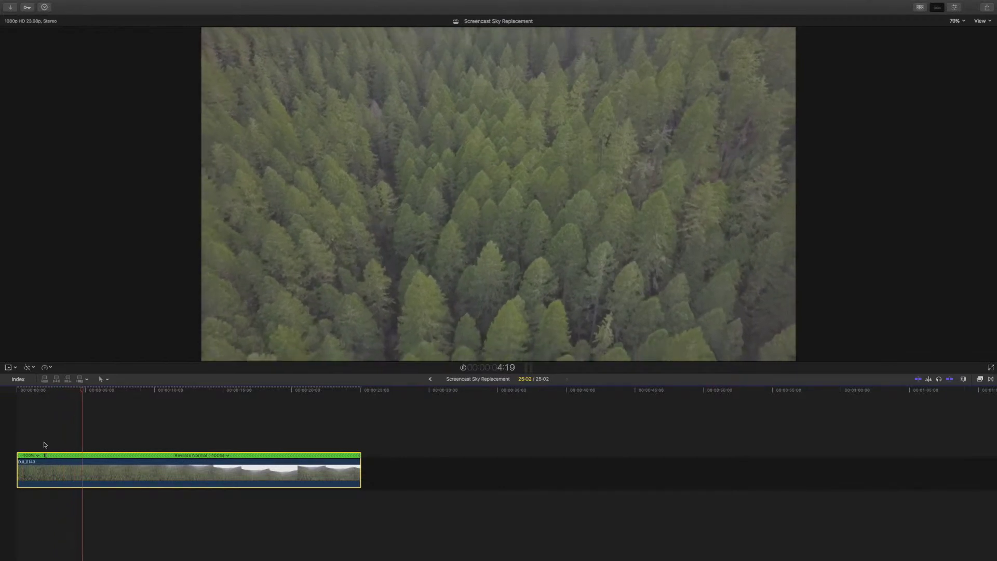
key("space")
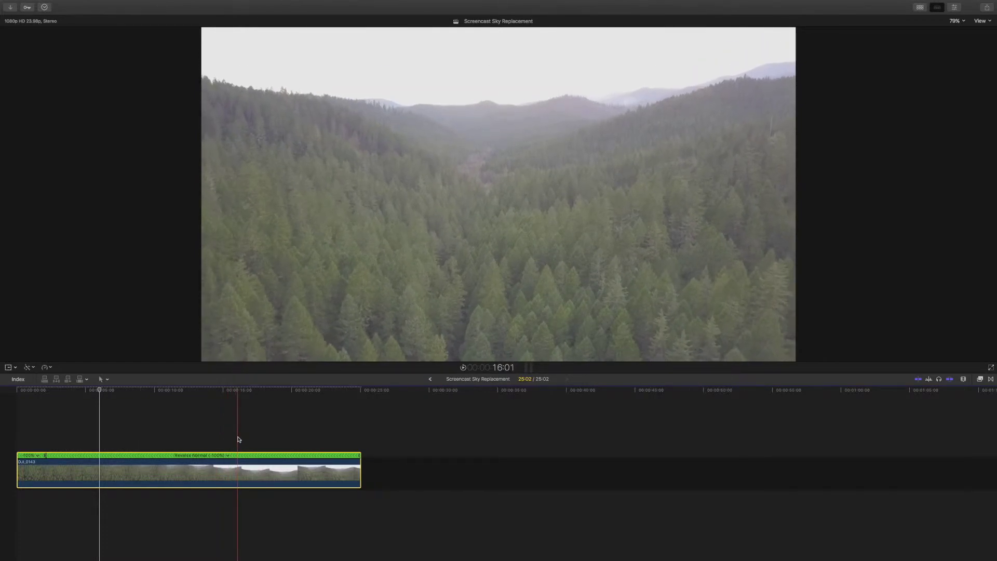
- Add a speed split at about 16 s and set the first reversed section to Reverse Fast -20x
left_click(237, 462)
key("shift+b")
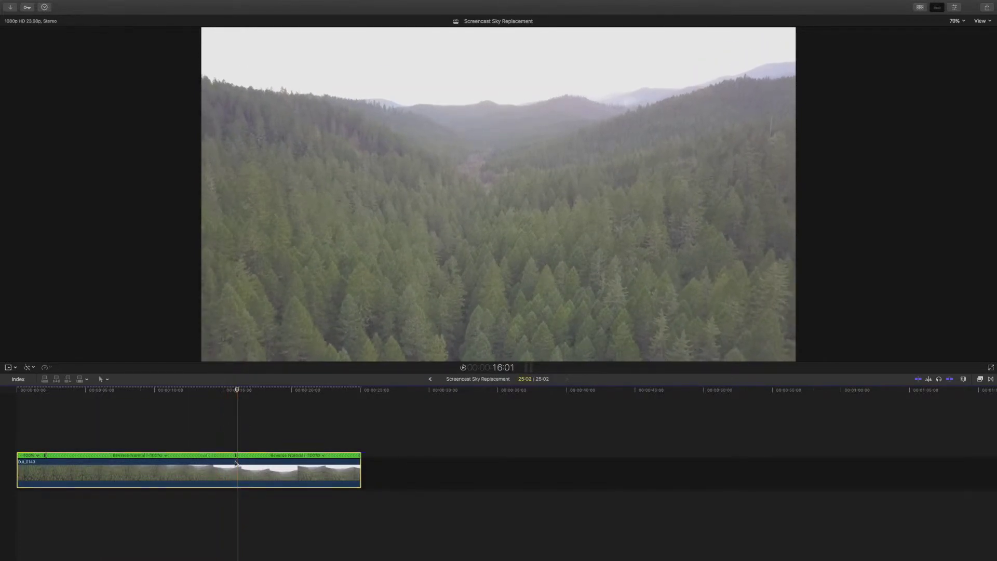
left_click(169, 456)
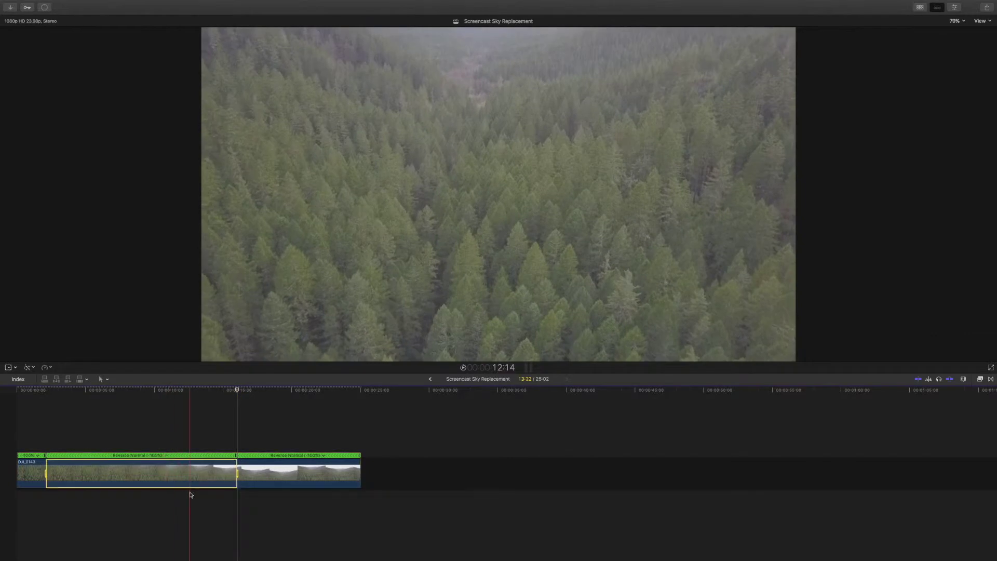
left_click(168, 456)
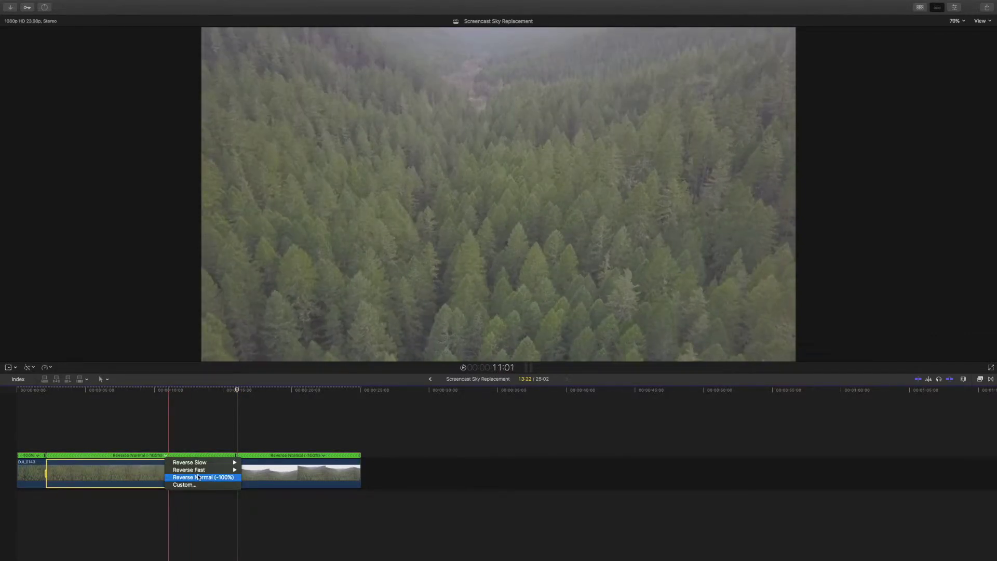
mouse_move(198, 473)
left_click(255, 491)
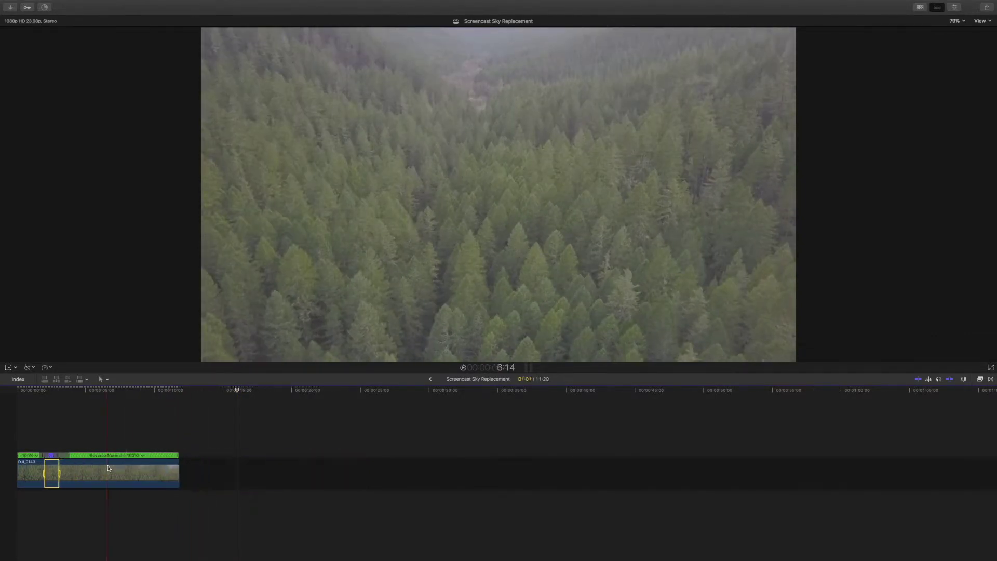
- Play the retimed clip from the start, stop about 6 s in, and split the clip there
left_click(38, 443)
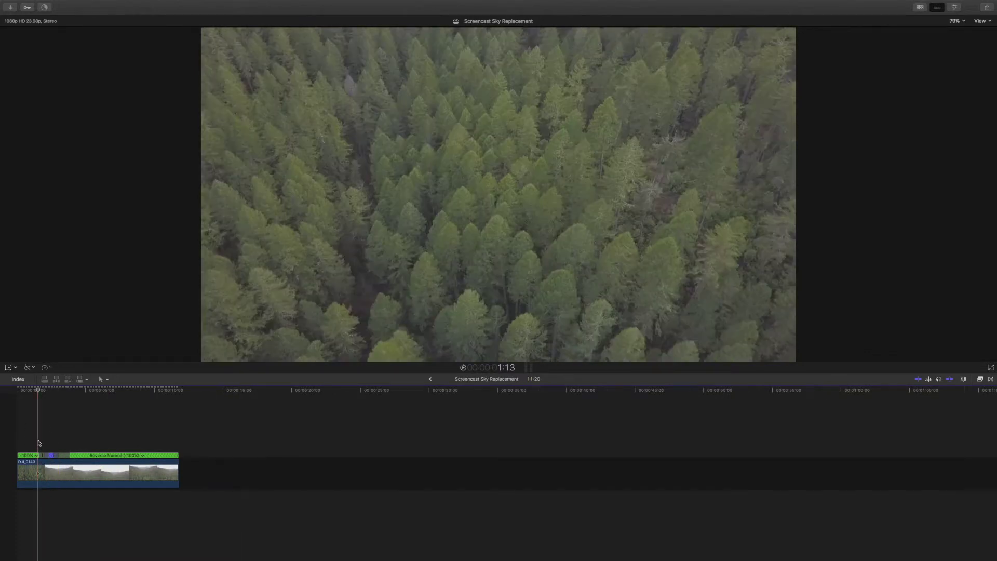
key("space")
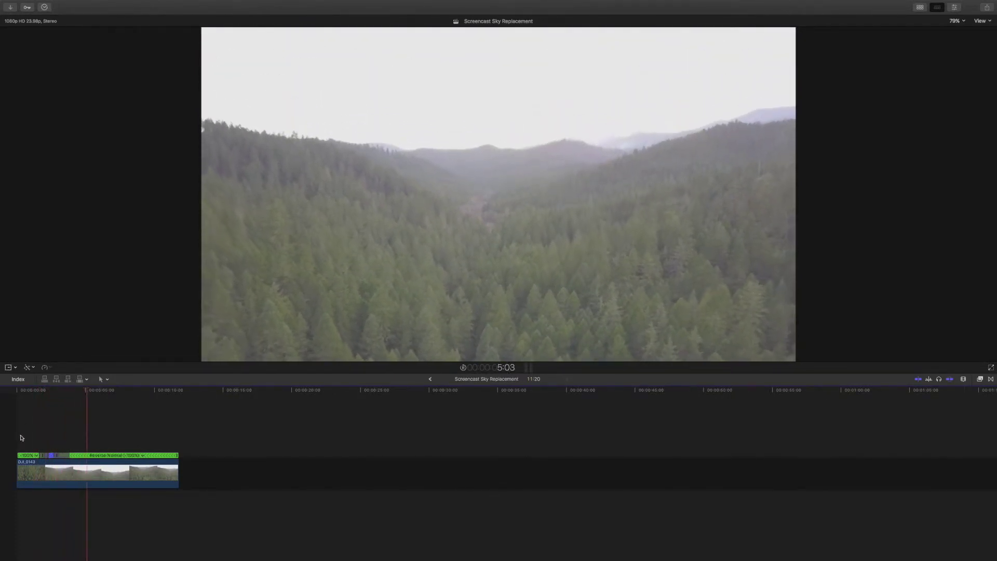
key("space")
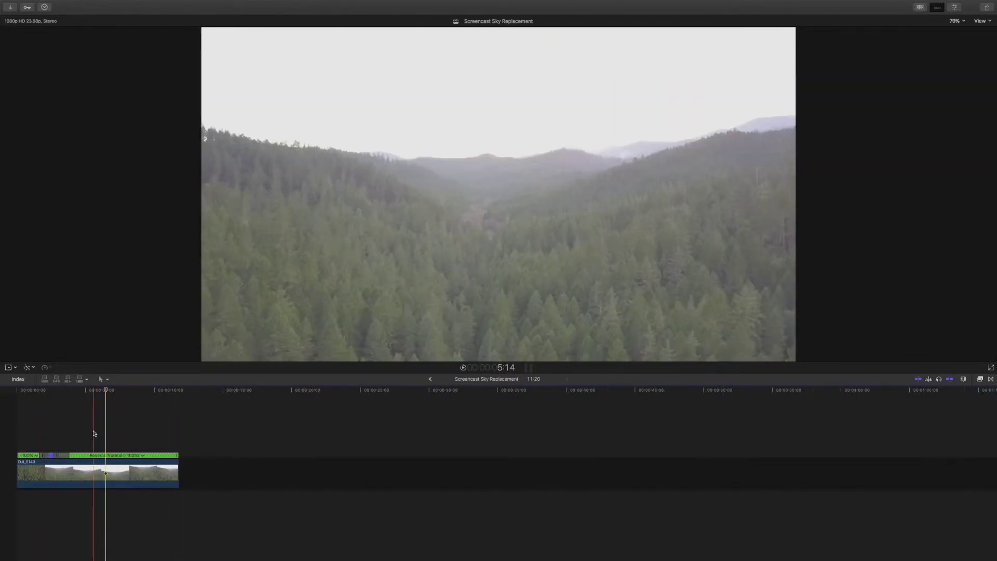
key("super+5")
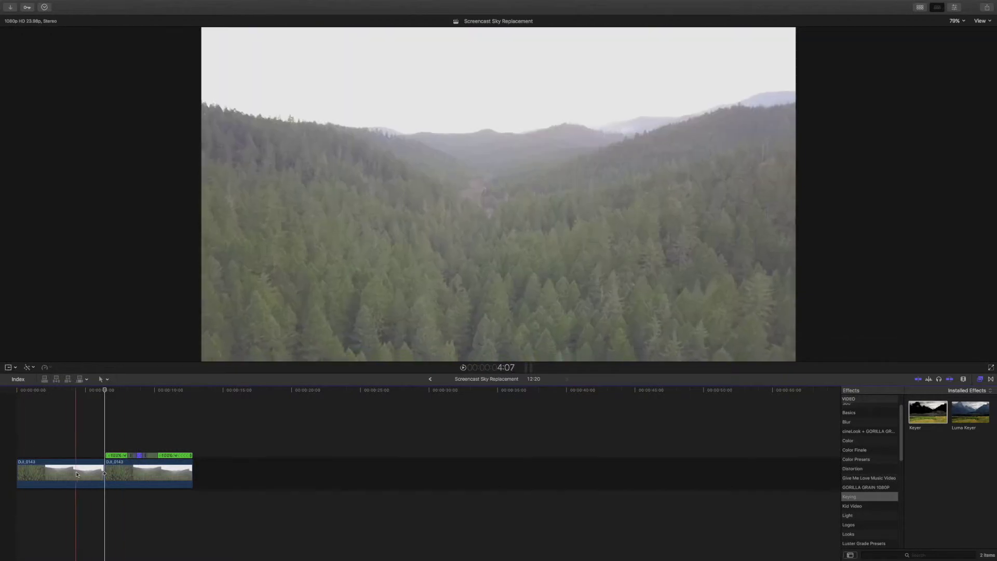
- Stack the first DJI_0143 part above the storyline and disable the lower drone clip
left_click_drag(76, 474, 16, 417)
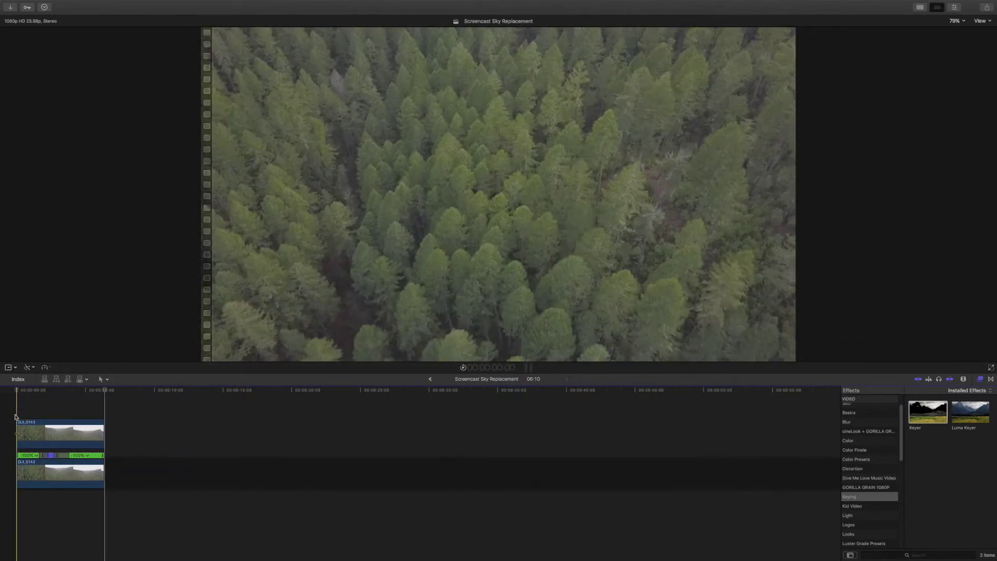
left_click(47, 474)
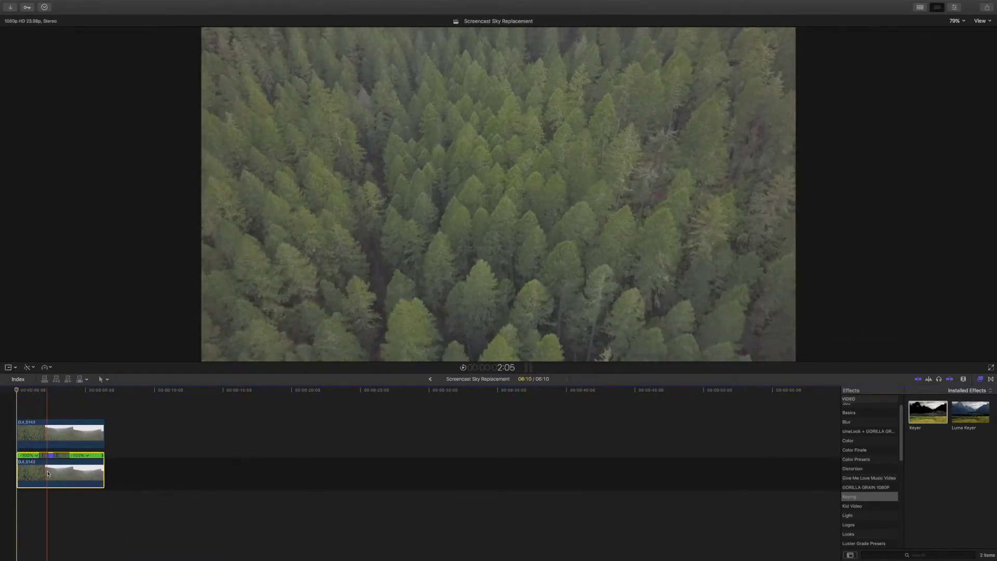
key("v")
- Apply the Keyer to the upper drone clip and sample the sky at about 4 s
left_click(45, 431)
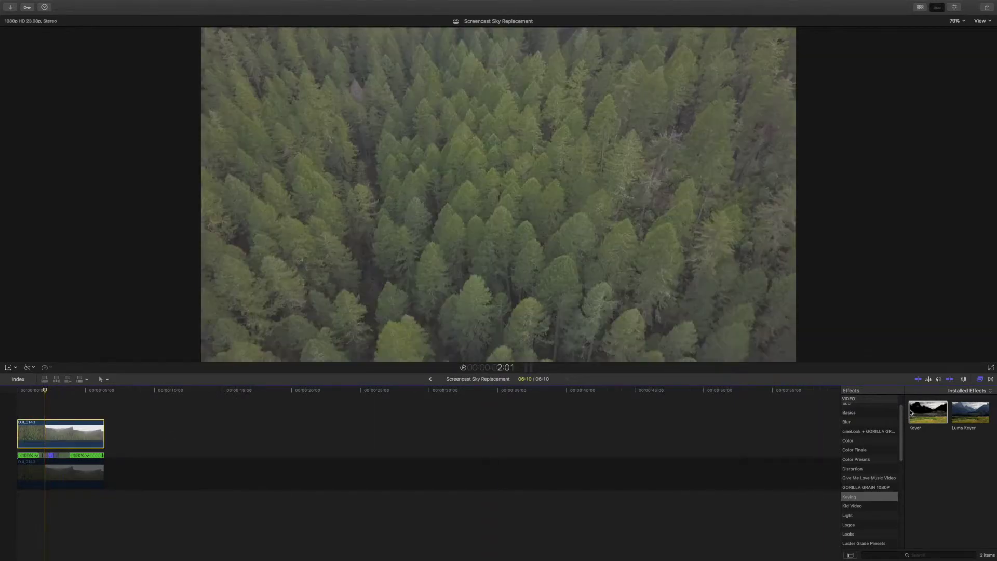
left_click_drag(913, 413, 56, 434)
key("super+5")
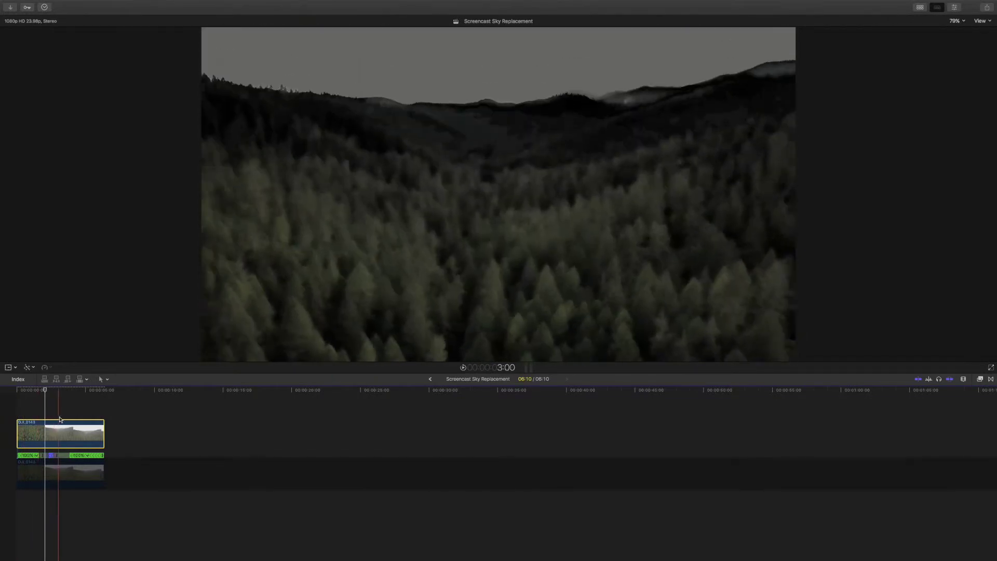
left_click(84, 420)
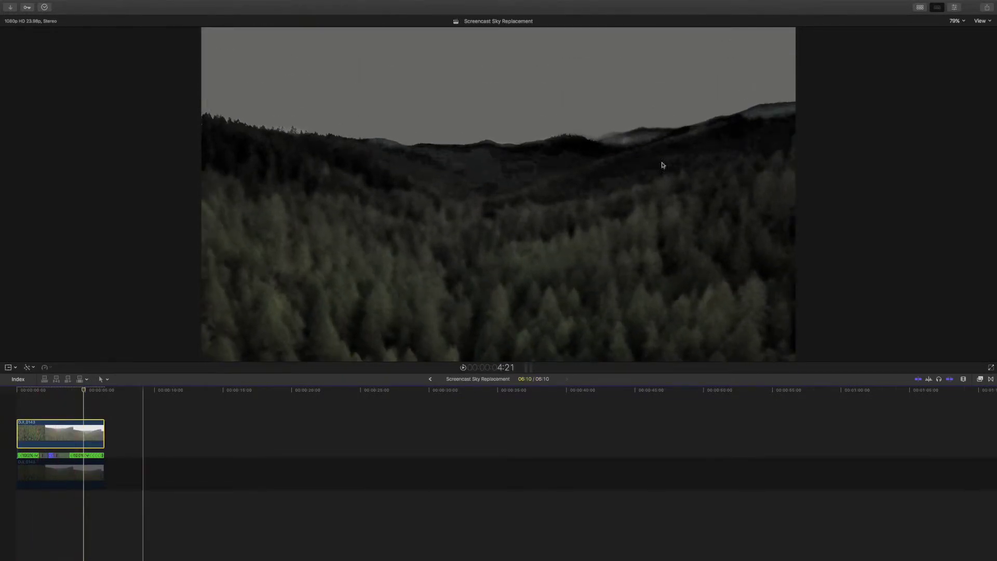
left_click(956, 8)
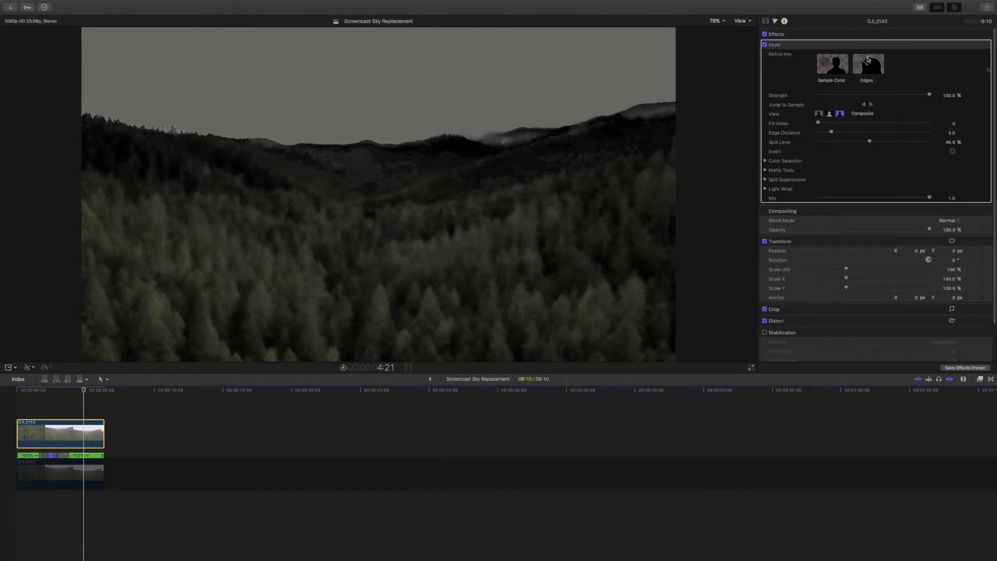
left_click_drag(454, 63, 478, 83)
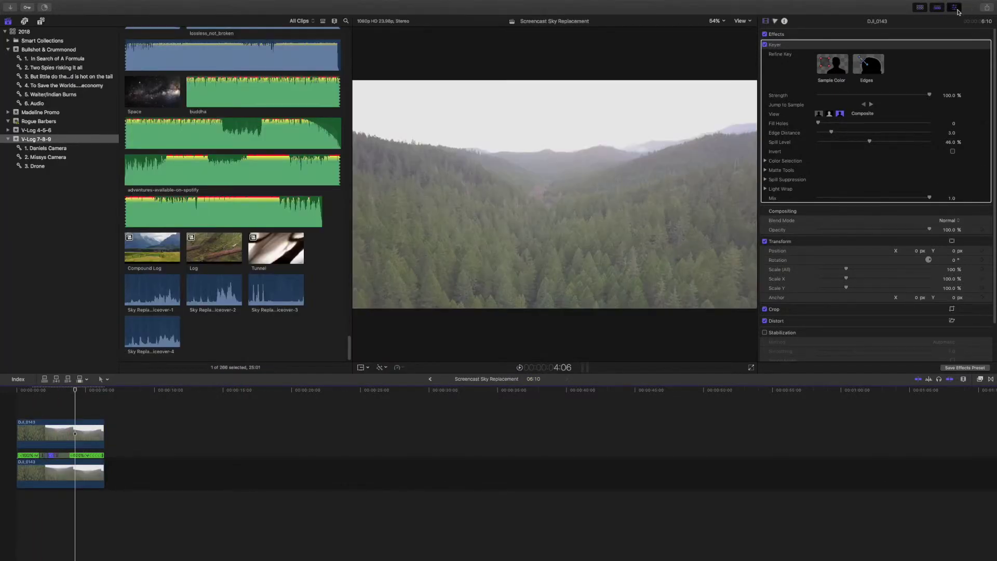
- Insert the Space starfield clip beneath the keyed drone copy, shifted +03:02 later
left_click(956, 8)
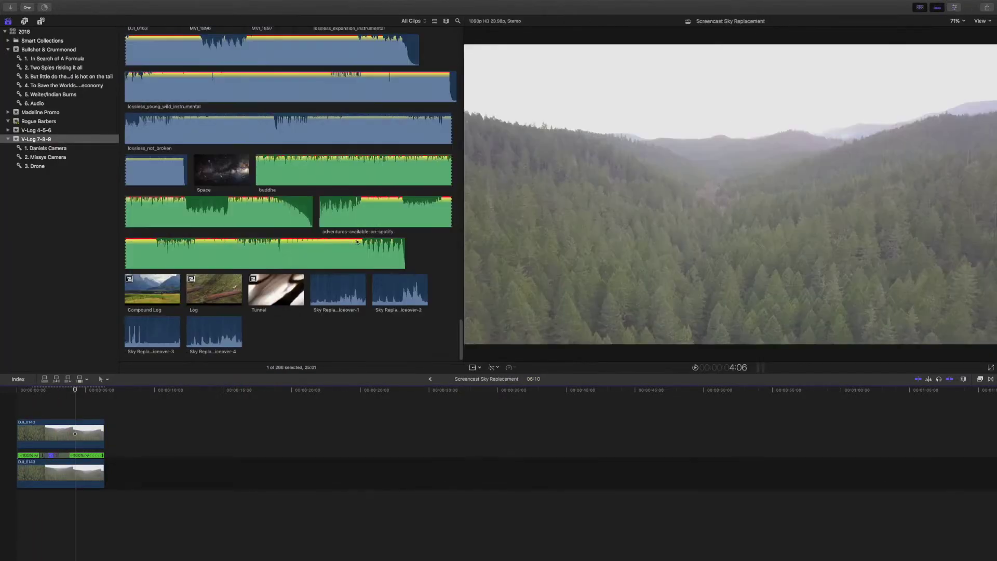
left_click_drag(222, 174, 20, 436)
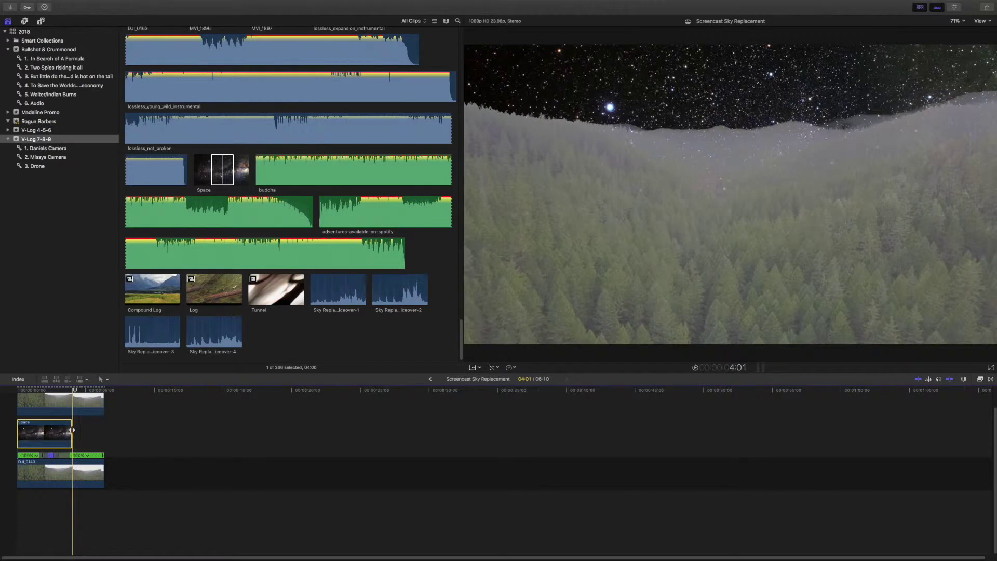
mouse_move(65, 431)
left_mouse_down()
mouse_move(89, 430)
mouse_move(70, 429)
left_mouse_up()
scroll(90, 430, "up", 3)
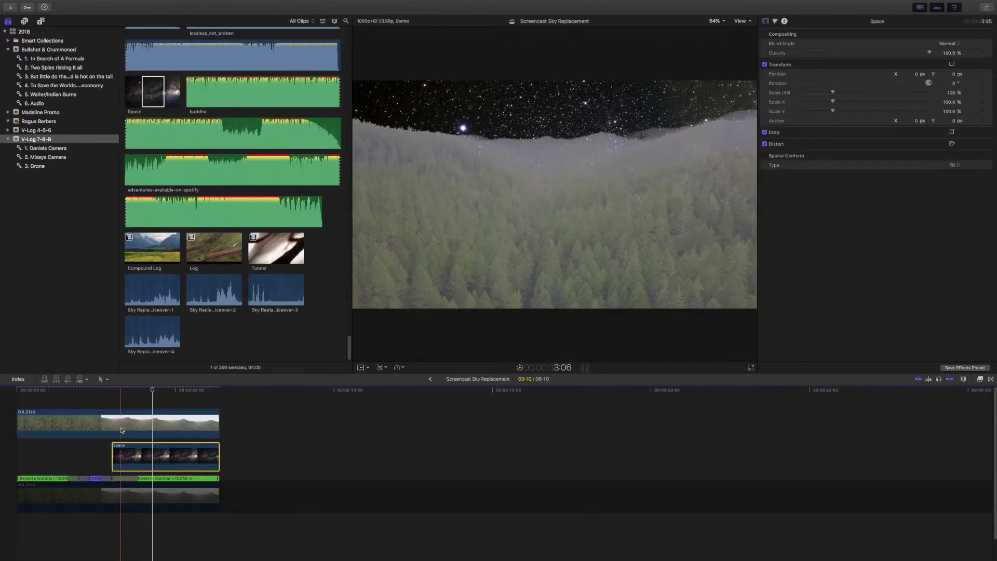
left_click(123, 427)
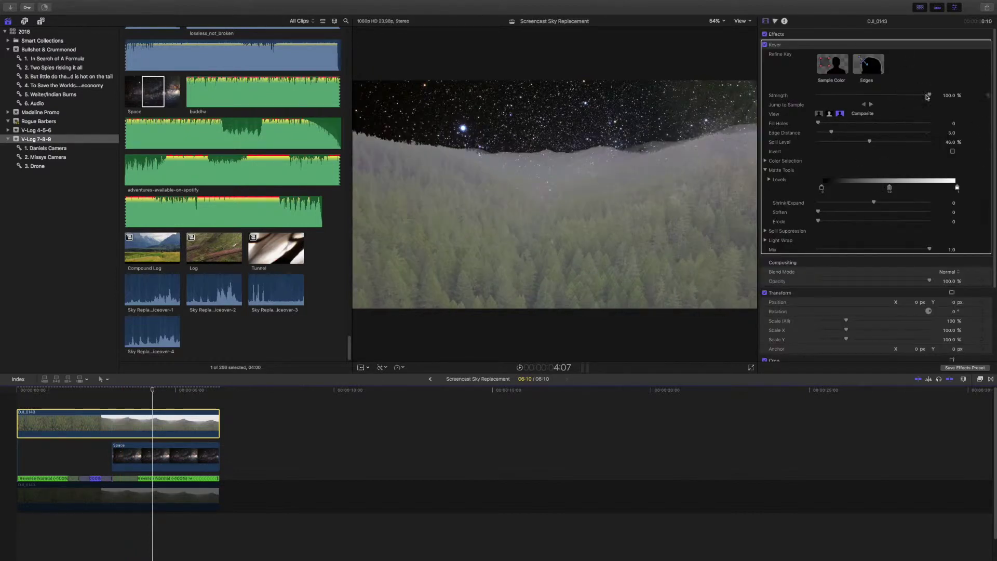
- Lower the Keyer's Strength and Spill Level to 0% and reveal Matte Tools
left_click_drag(925, 96, 774, 106)
left_click_drag(864, 145, 803, 152)
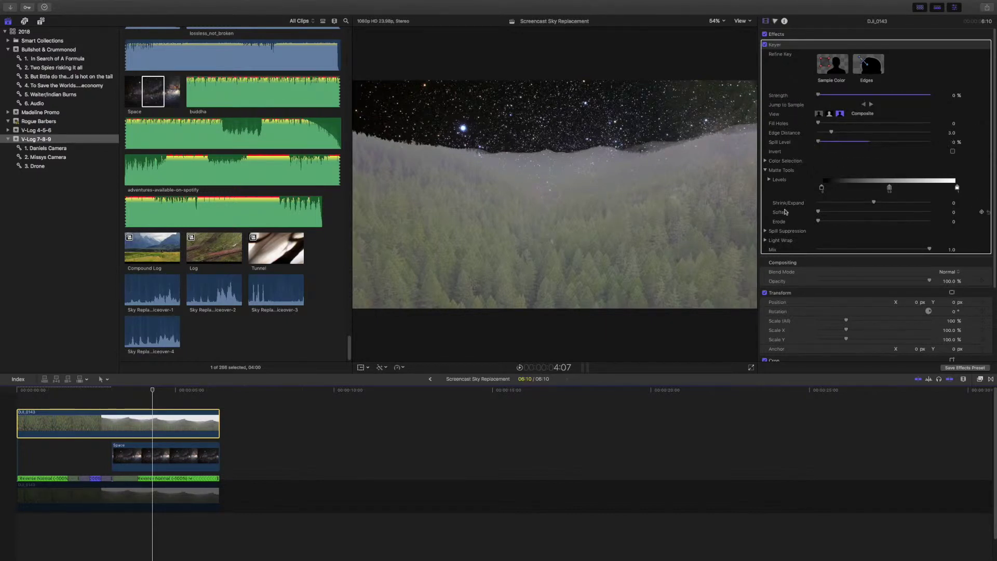
left_click(766, 170)
left_click(766, 170)
- Set Matte Tools Shrink/Expand to 3.0 and Erode to 10, leaving Soften at 0
mouse_move(873, 204)
left_mouse_down()
mouse_move(842, 203)
mouse_move(950, 206)
mouse_move(891, 206)
left_mouse_up()
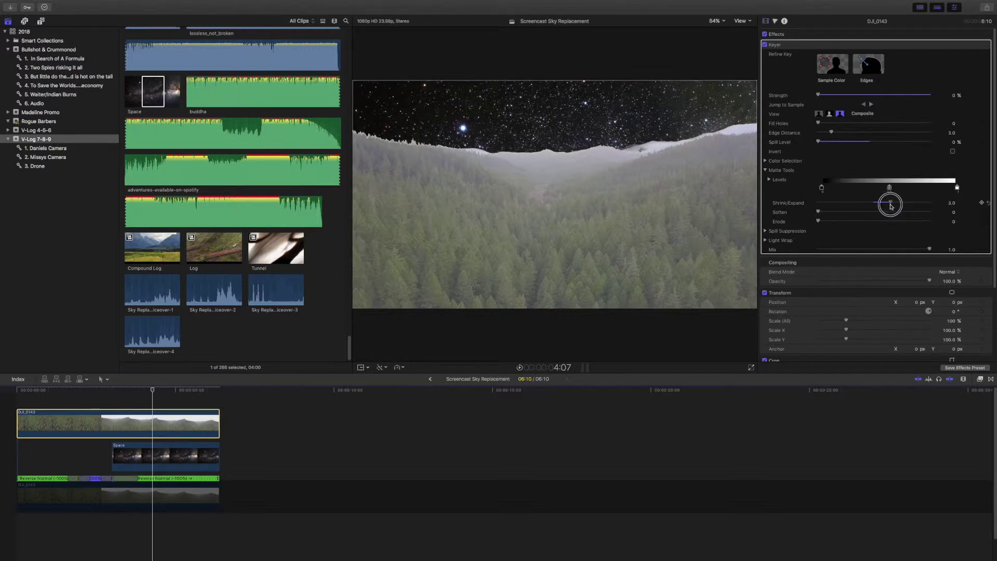
left_click_drag(891, 206, 894, 206)
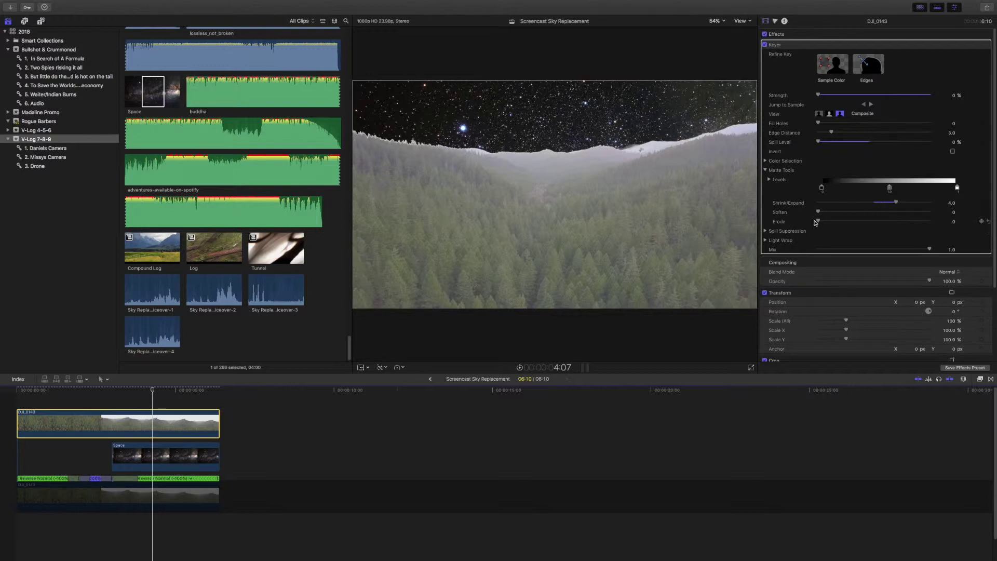
left_click_drag(819, 222, 993, 234)
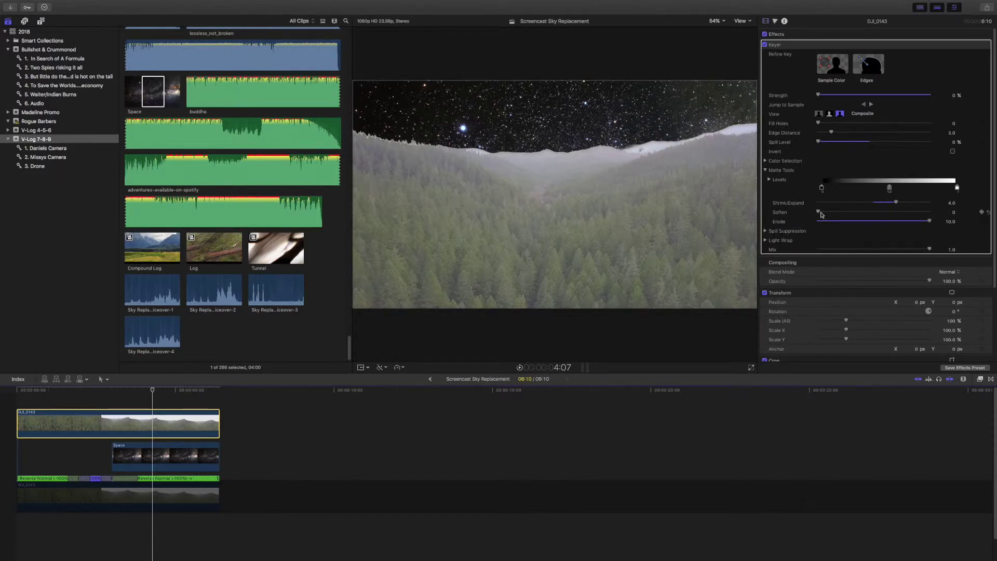
left_click_drag(819, 213, 747, 222)
left_click_drag(896, 202, 895, 205)
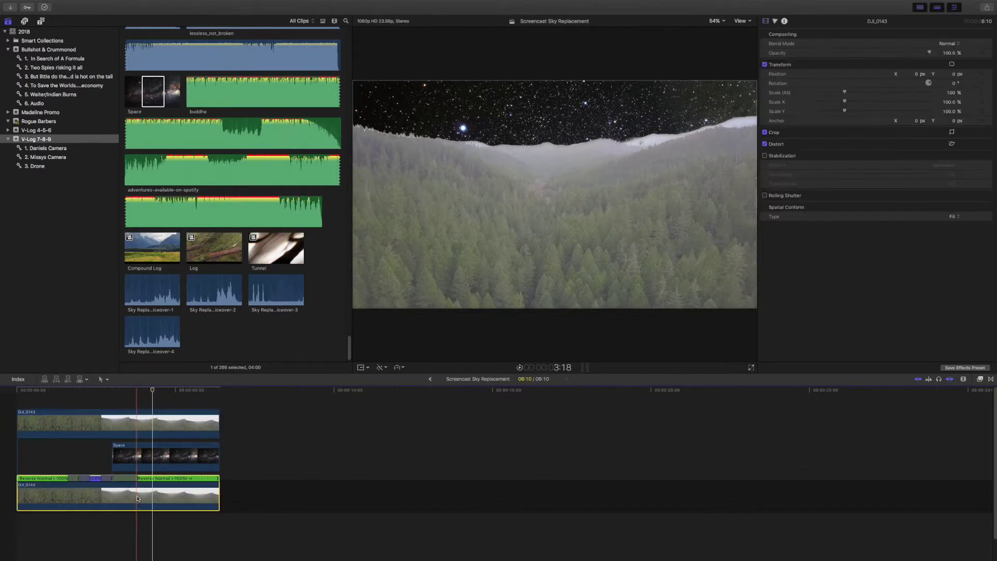
- Show the effects list searched for keyers and hide the media library
key("super+5")
key("ctrl+super+1")
left_click(908, 555)
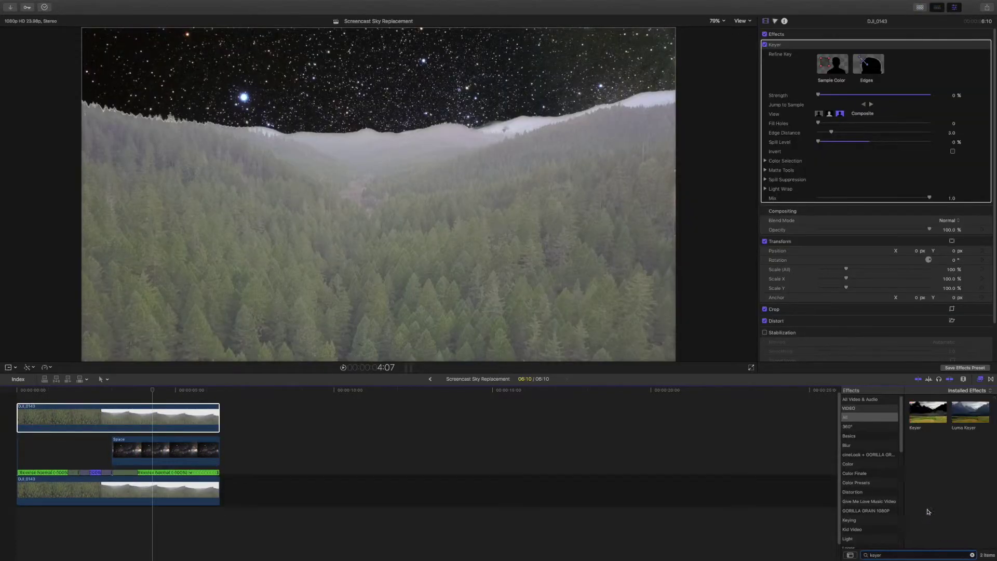
- Drag the keyer effect onto the Space starfield clip and select that clip
left_click(974, 409)
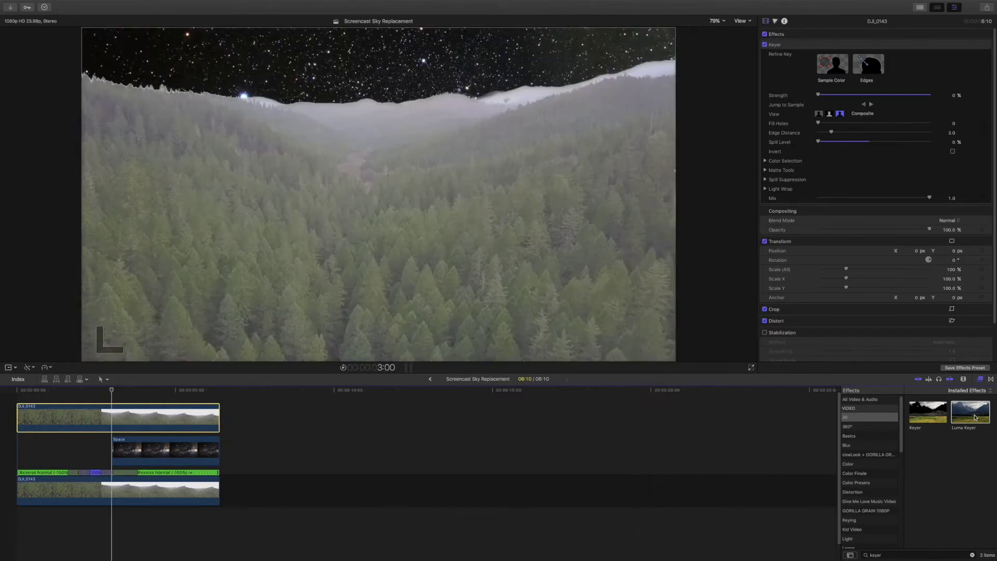
left_click_drag(935, 414, 191, 451)
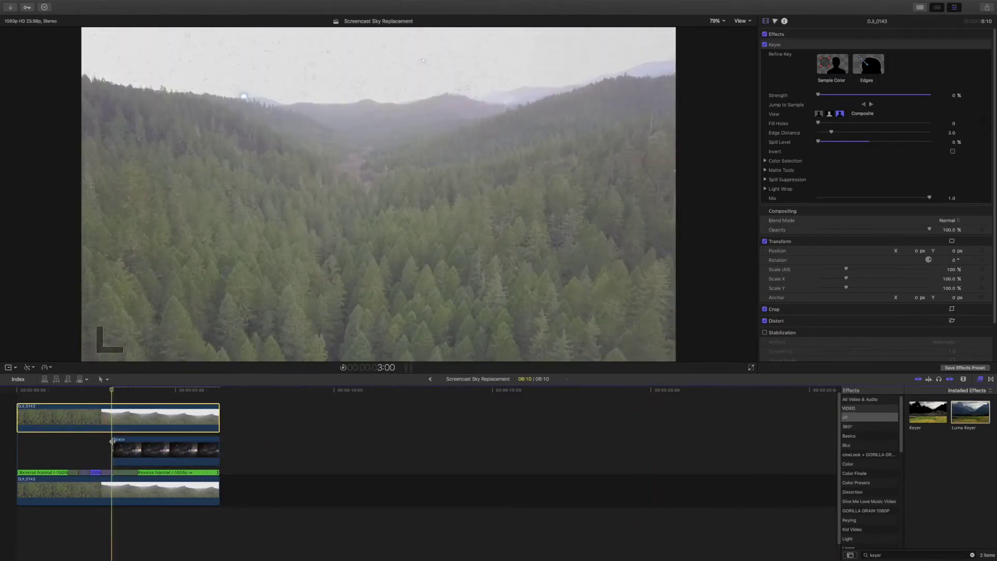
left_click(116, 444)
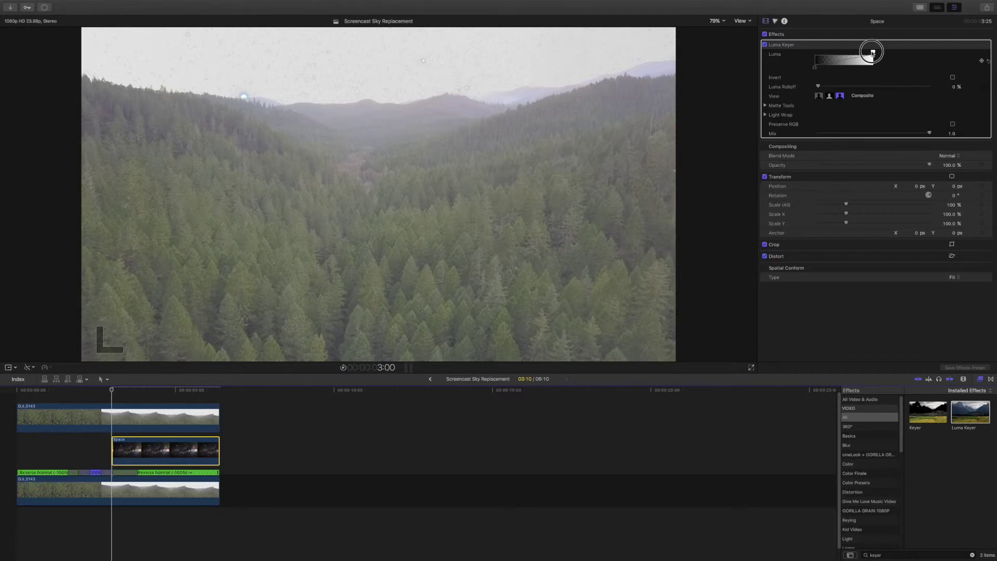
- Test keying the sky with the Luma Keyer handles, revert them, and close the effects browser
left_click_drag(871, 52, 816, 56)
left_click_drag(873, 68, 814, 73)
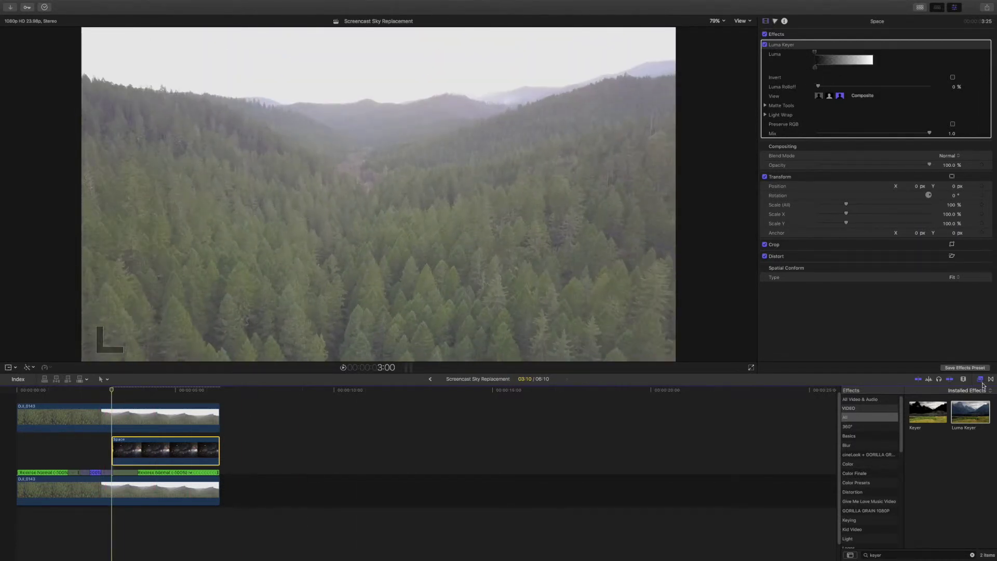
left_click(981, 381)
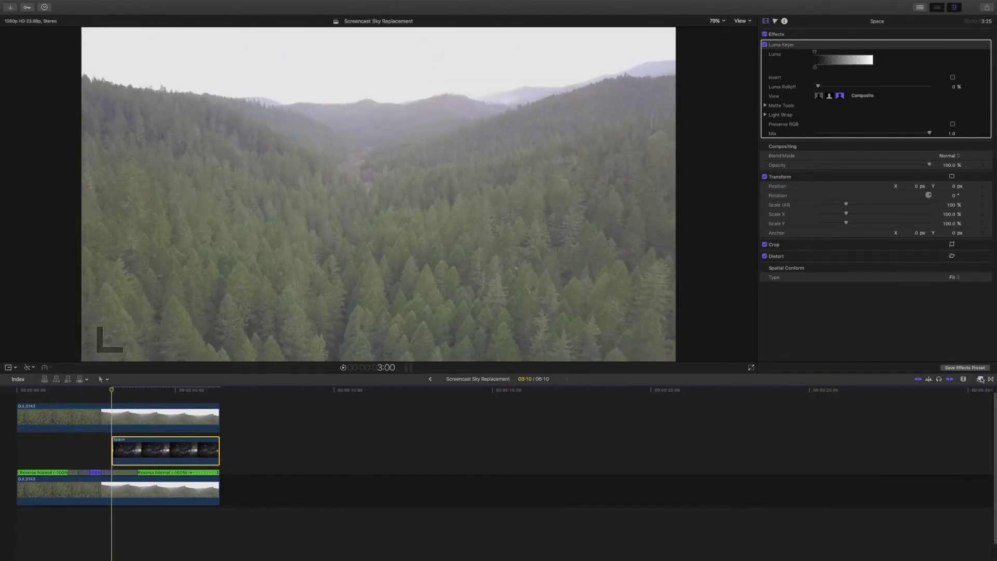
- Play the sequence, stop at the Space clip's start (3:00), and set a starting luma keyframe
key("space")
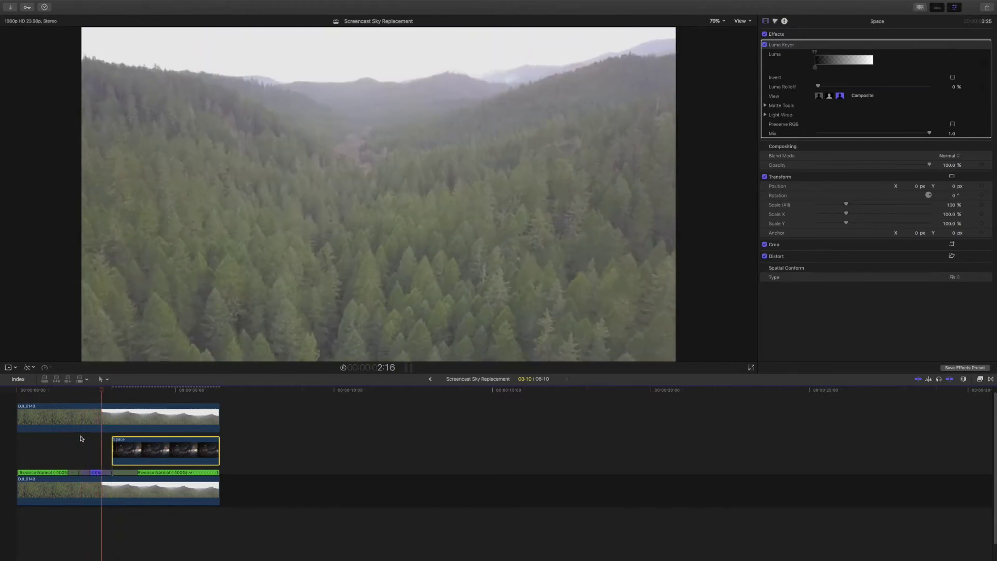
left_click(111, 450)
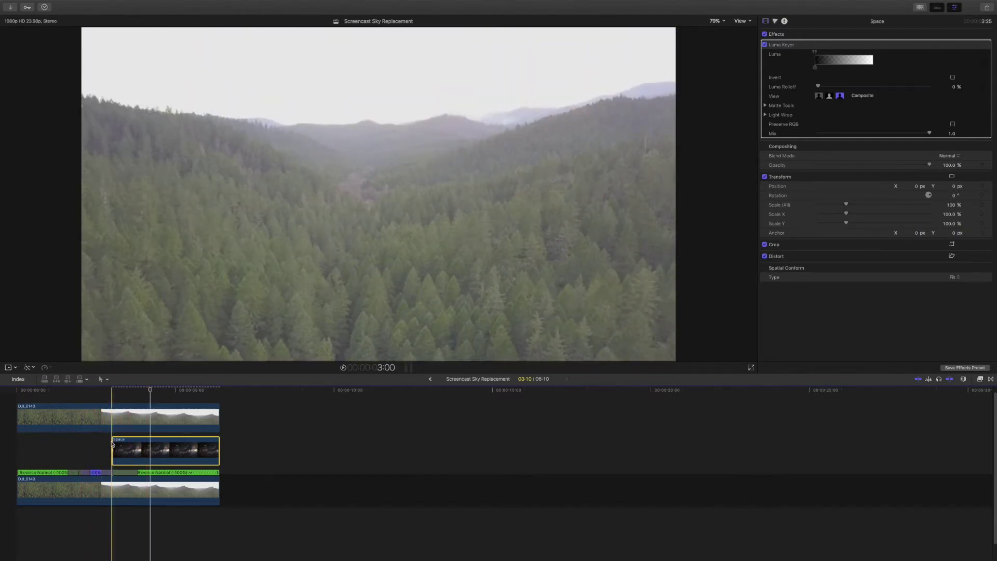
left_click(123, 447)
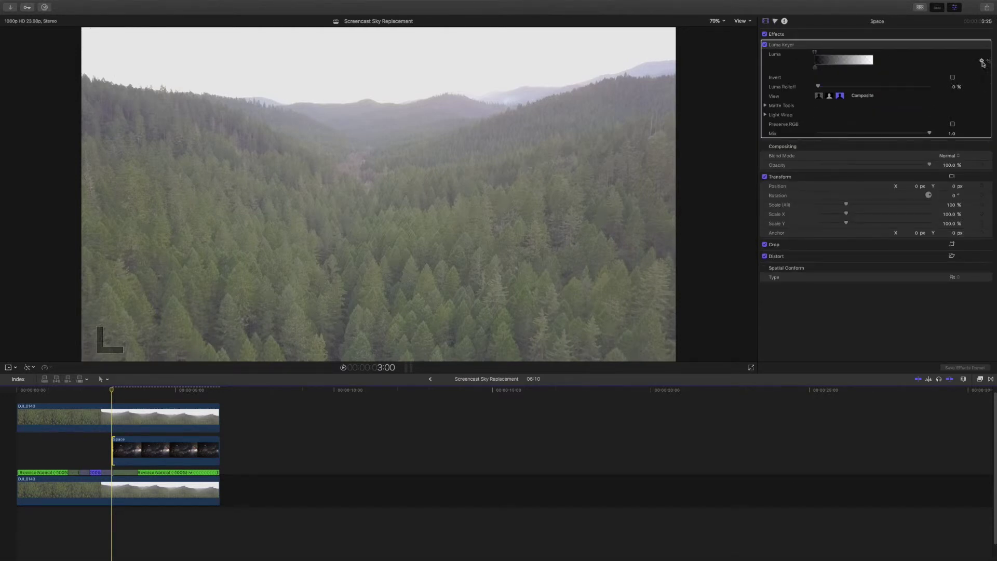
left_click(982, 61)
- At 3:22, adjust the Space clip's Luma Keyer so the sky becomes stars
left_click(121, 390)
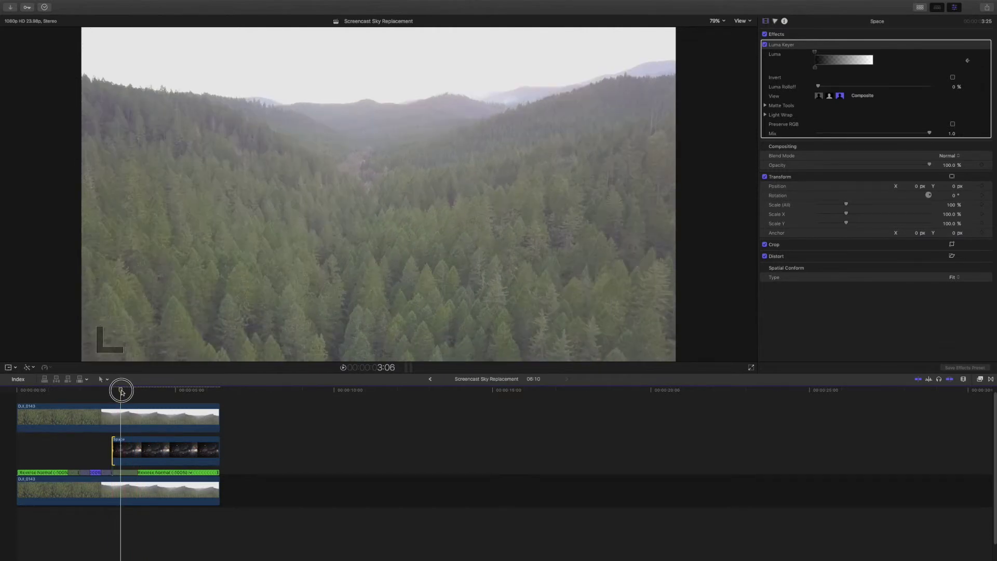
mouse_move(121, 390)
left_mouse_down()
mouse_move(176, 391)
mouse_move(140, 391)
left_mouse_up()
left_click(139, 453)
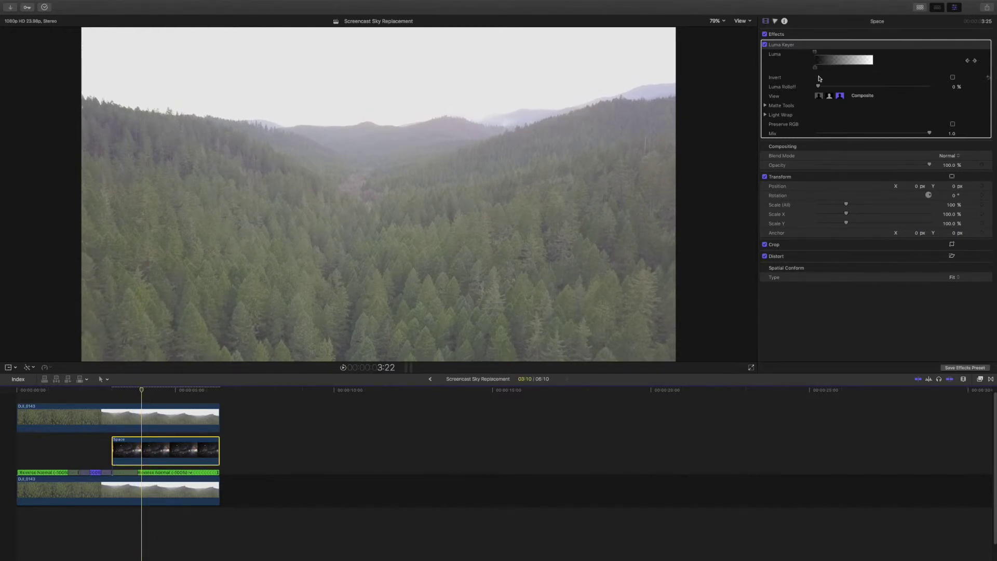
mouse_move(815, 67)
left_mouse_down()
mouse_move(865, 74)
mouse_move(859, 56)
mouse_move(872, 56)
mouse_move(863, 73)
mouse_move(808, 74)
left_mouse_up()
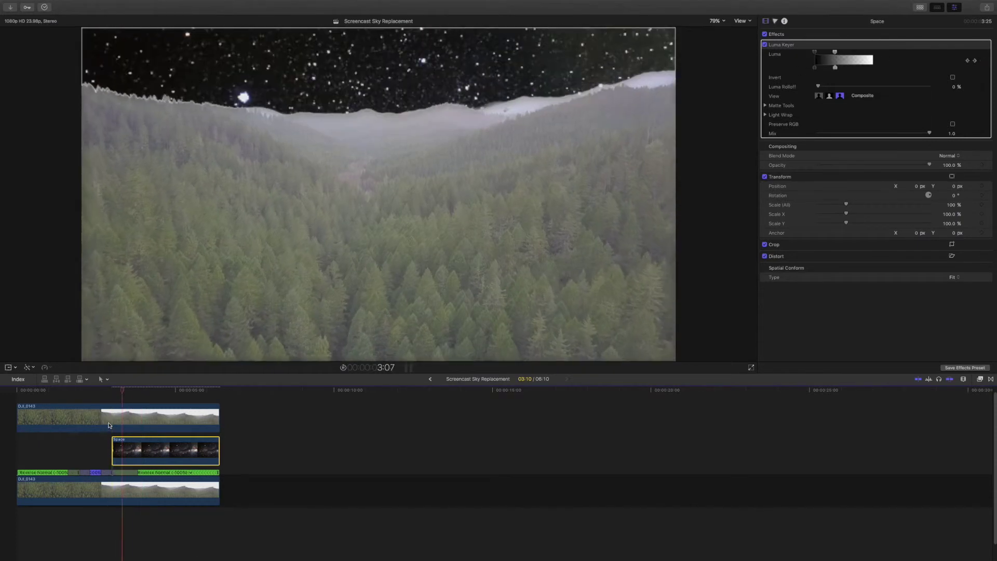
- Deselect the clips and play back the animated sky transition from the Space clip's start
left_click(87, 440)
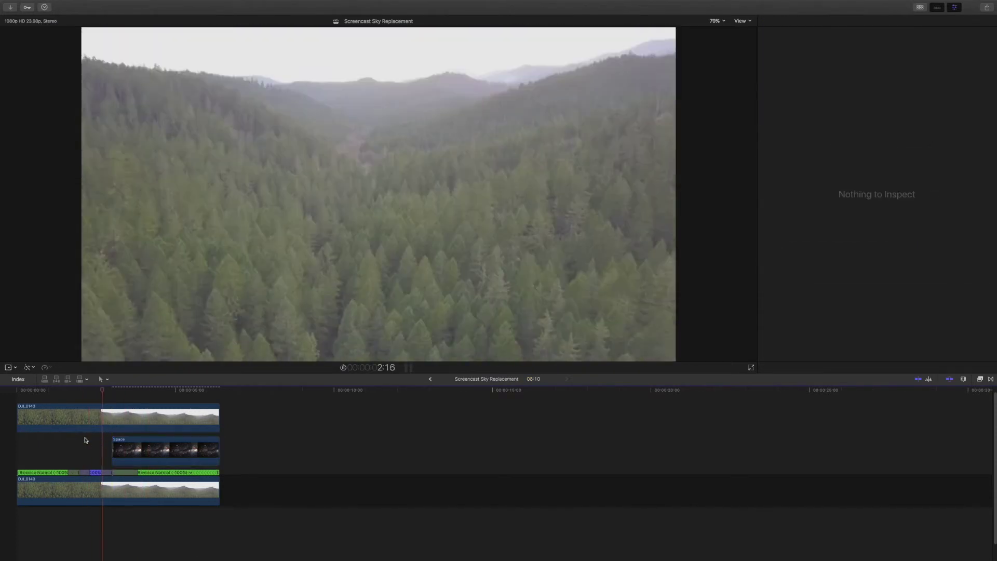
key("space")
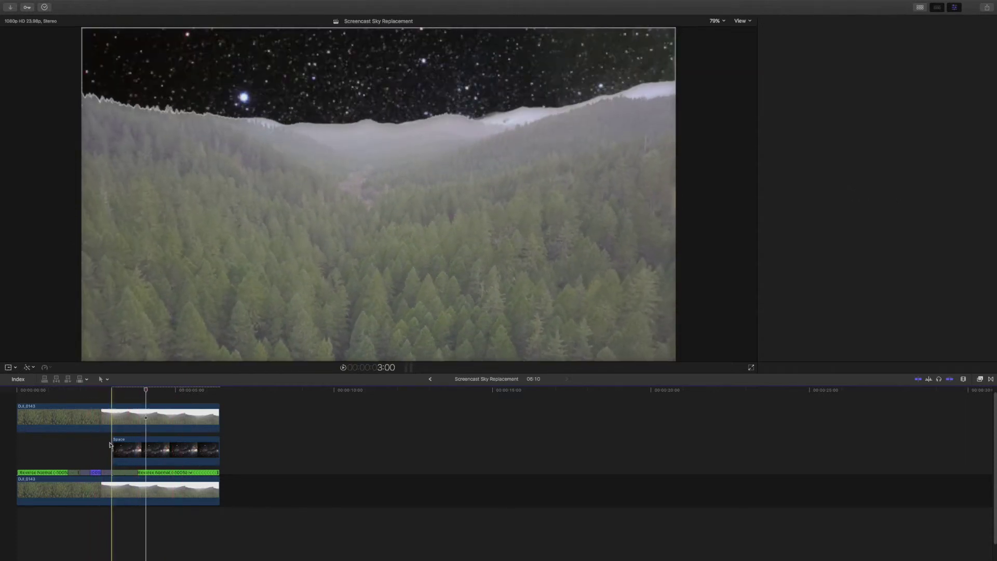
left_click(109, 444)
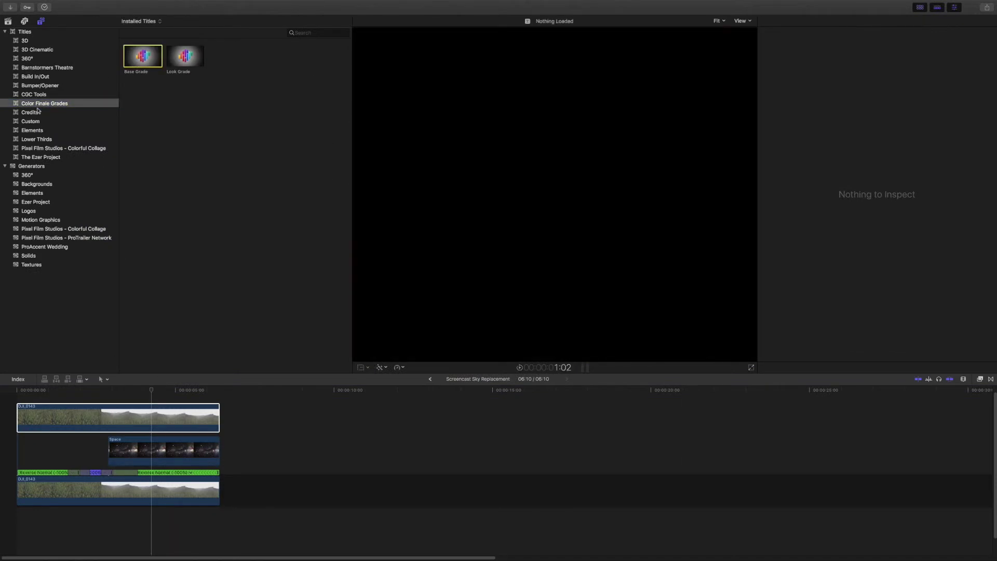
- Place a CGC Tools Adjustment Layer at the sequence start and stretch it to 06:10
left_click(41, 95)
left_click_drag(143, 58, 17, 395)
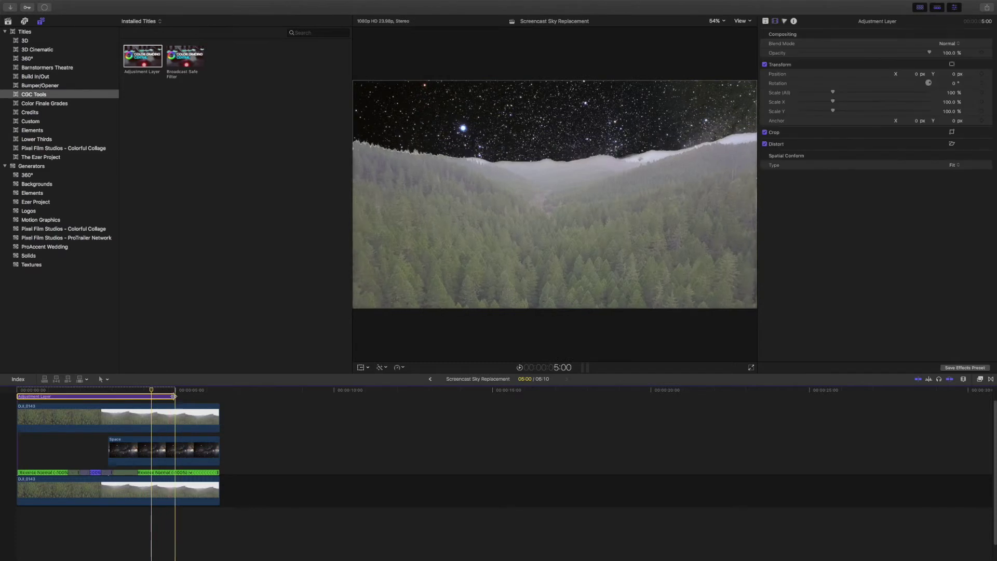
left_click_drag(174, 396, 219, 399)
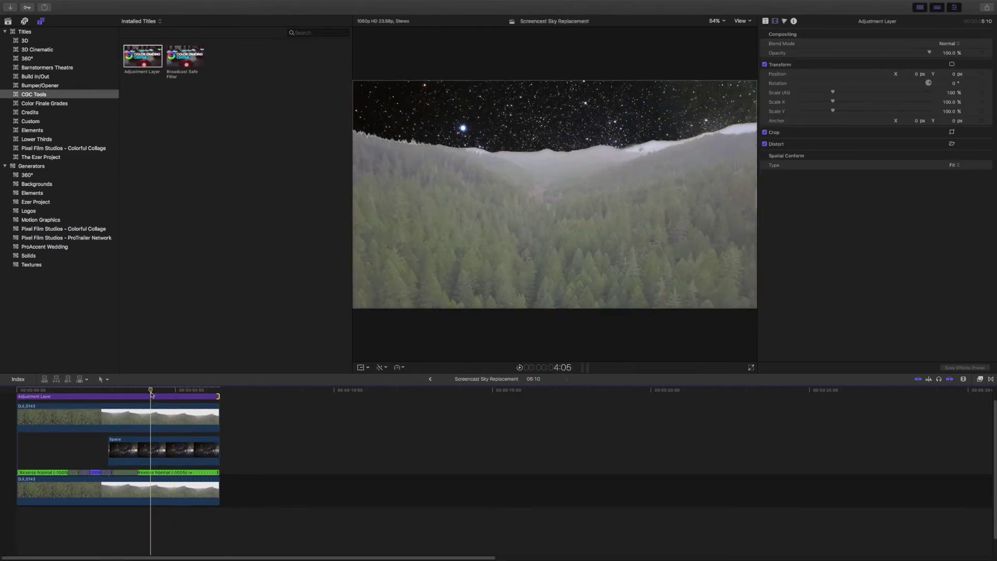
left_click(155, 427)
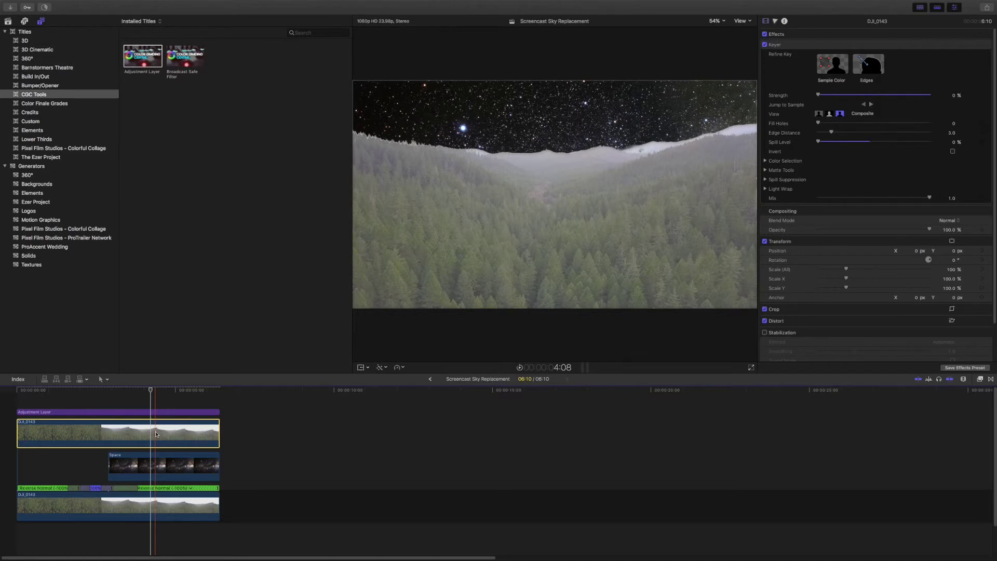
- Darken the Adjustment Layer's shadows and midtones (Midtones -64) in the Color Board Exposure
key("super+6")
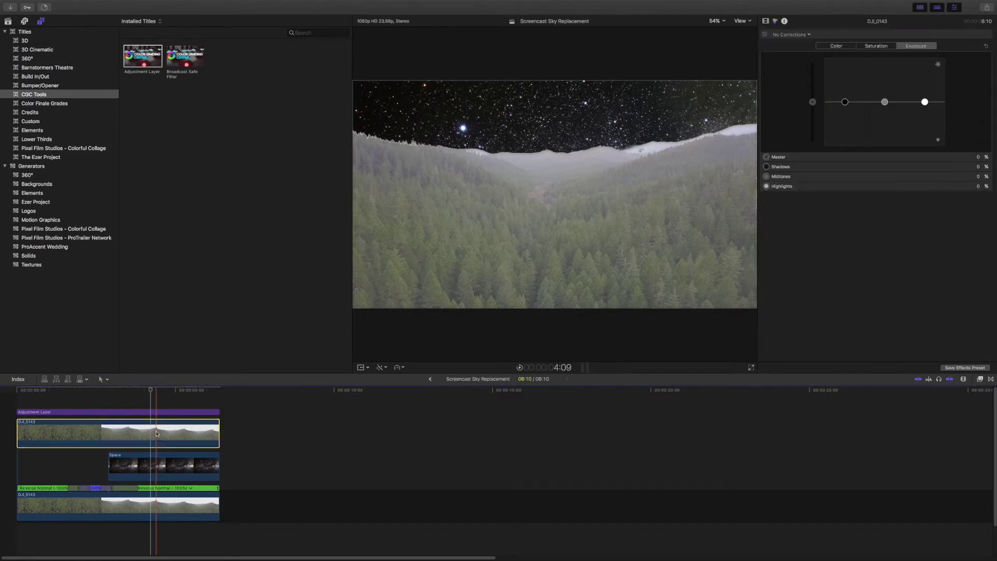
left_click(151, 412)
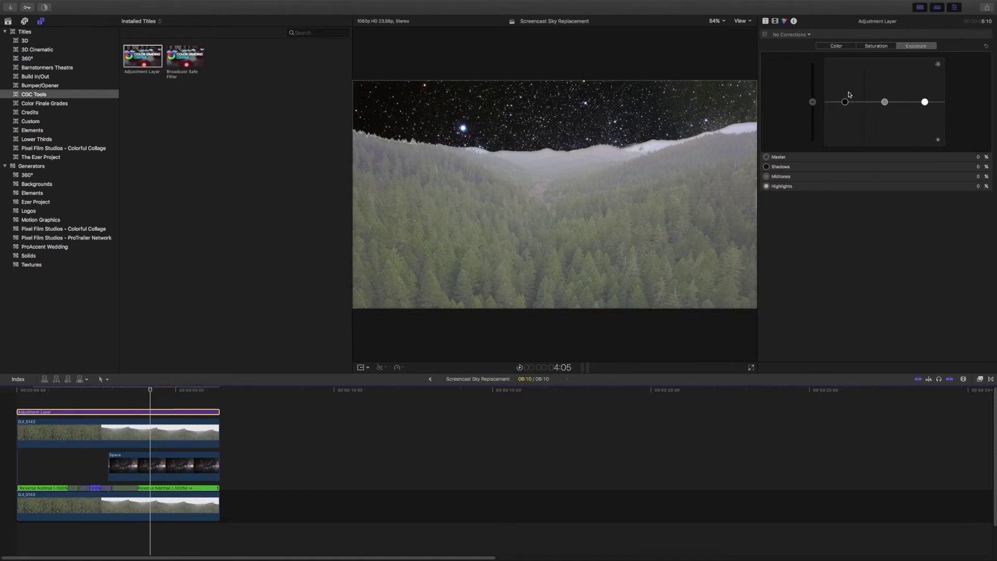
key("super+7")
left_click_drag(845, 102, 884, 129)
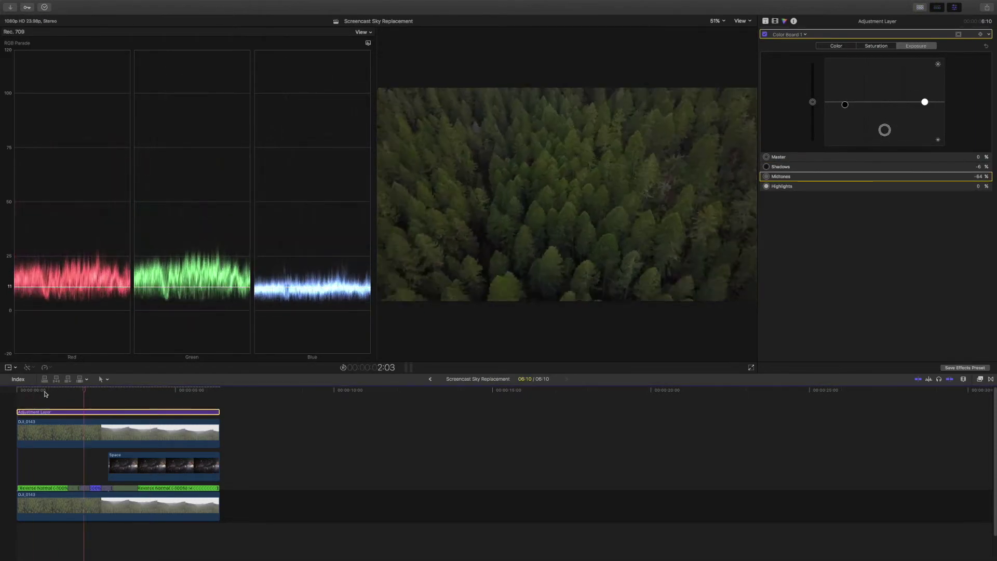
- Add a 2.35 letterbox and a Color Finale LUT look to the Adjustment Layer
left_click(119, 465)
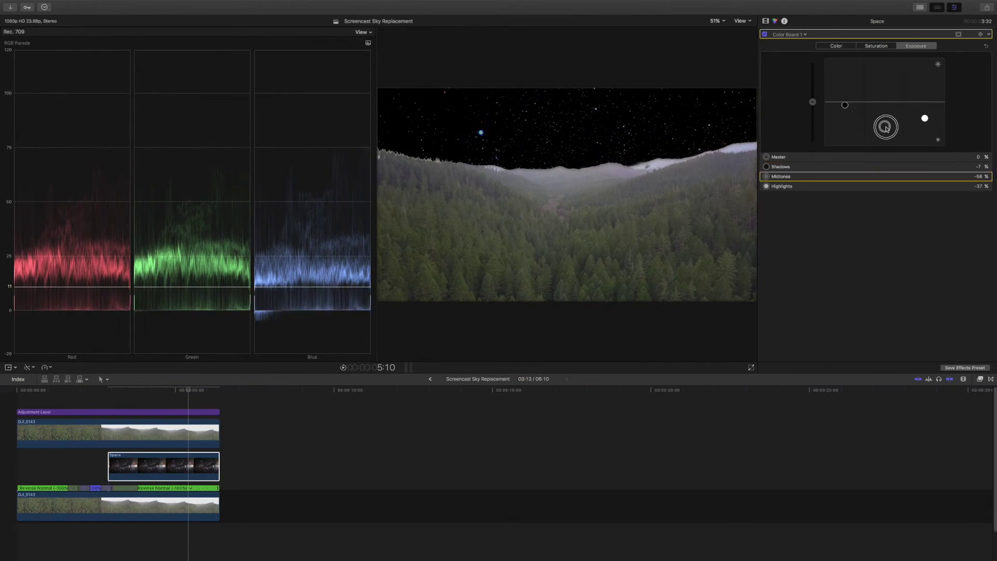
key("super+5")
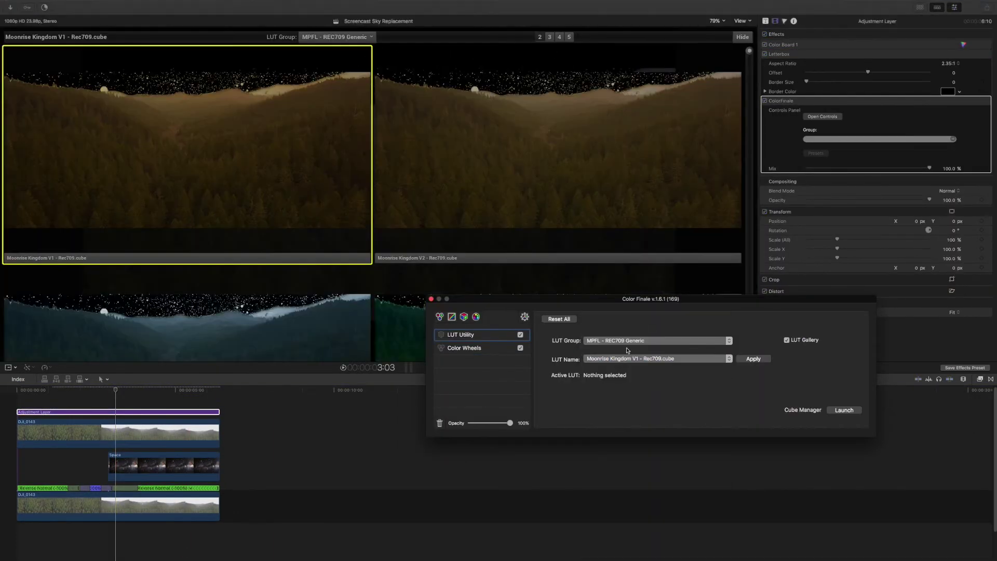
left_click(717, 359)
left_click(717, 359)
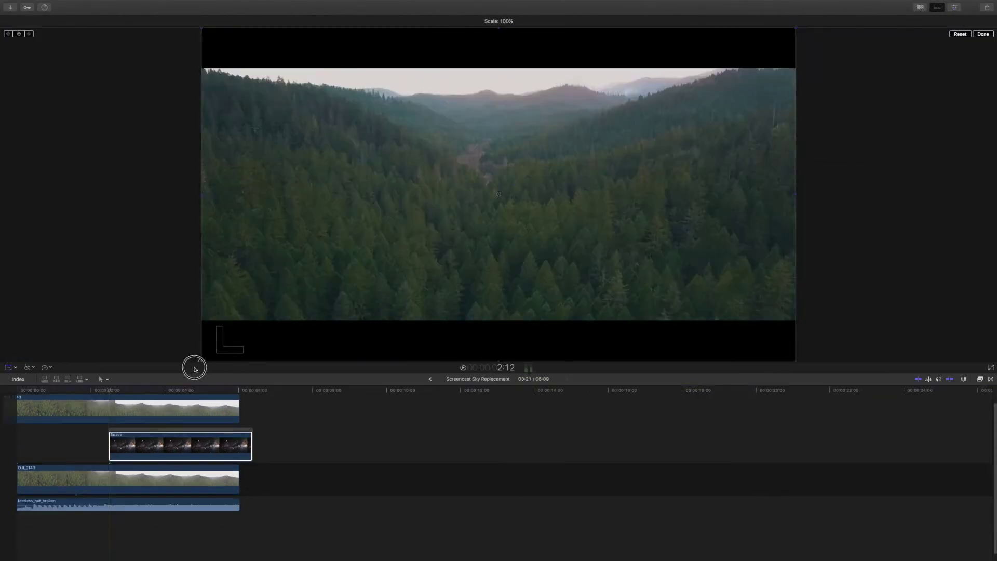
- Scale the Space starfield clip up to 107%
left_click_drag(188, 376, 186, 377)
left_click(171, 390)
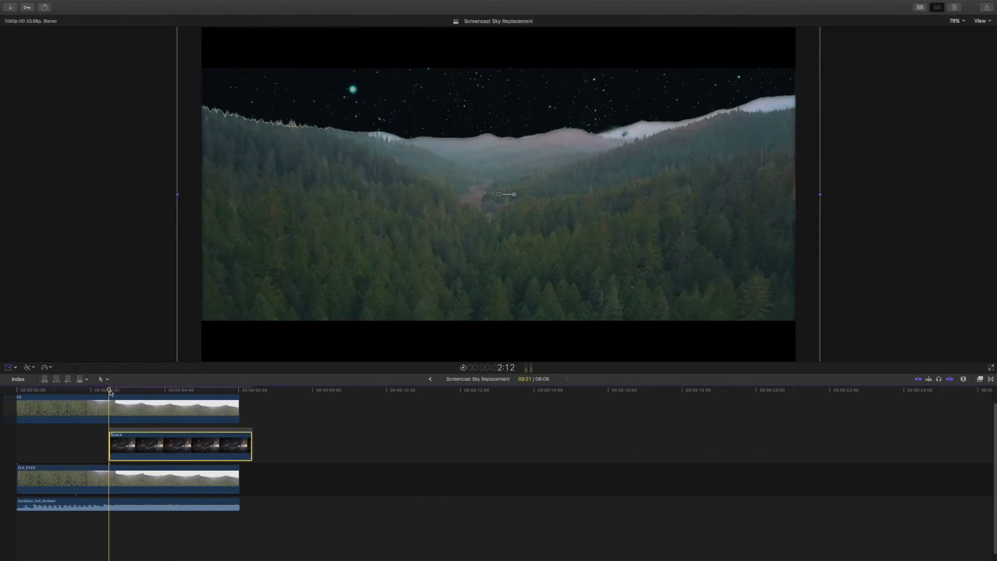
left_click(8, 370)
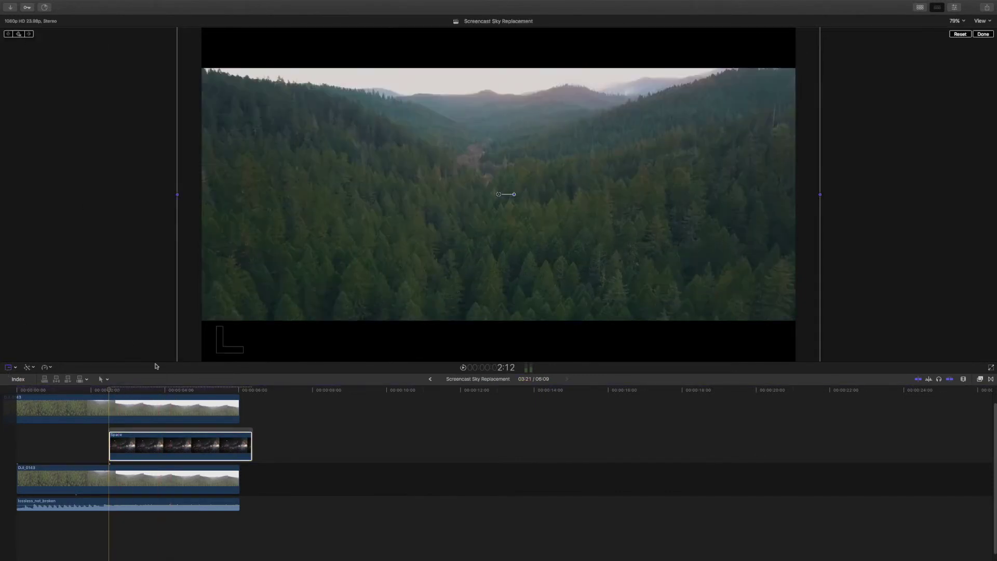
- On a frame showing the star sky, shift the starfield to about X 85 px, Y -101 px
left_click(151, 393)
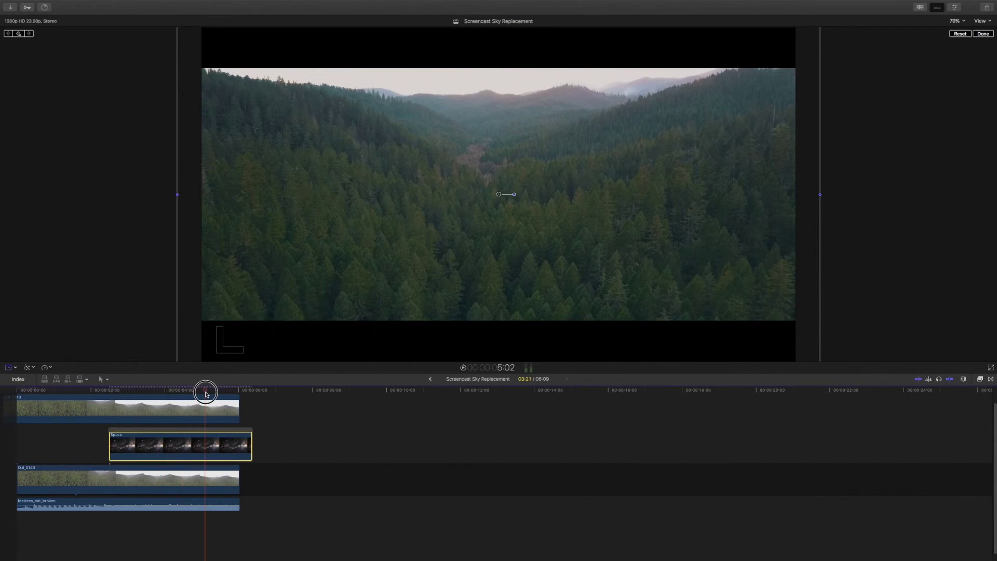
left_click_drag(206, 394, 247, 395)
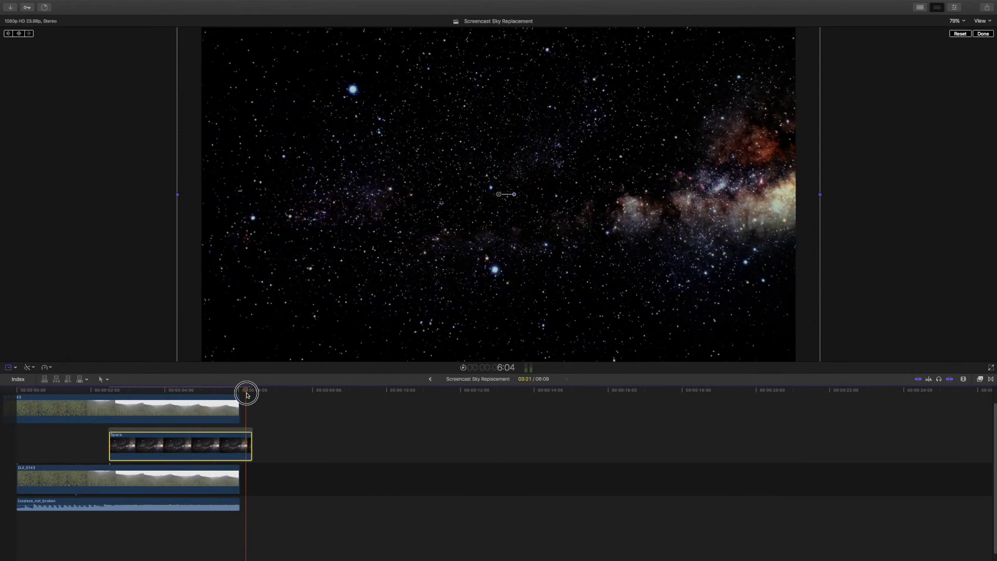
mouse_move(242, 391)
left_mouse_down()
mouse_move(228, 391)
mouse_move(248, 392)
left_mouse_up()
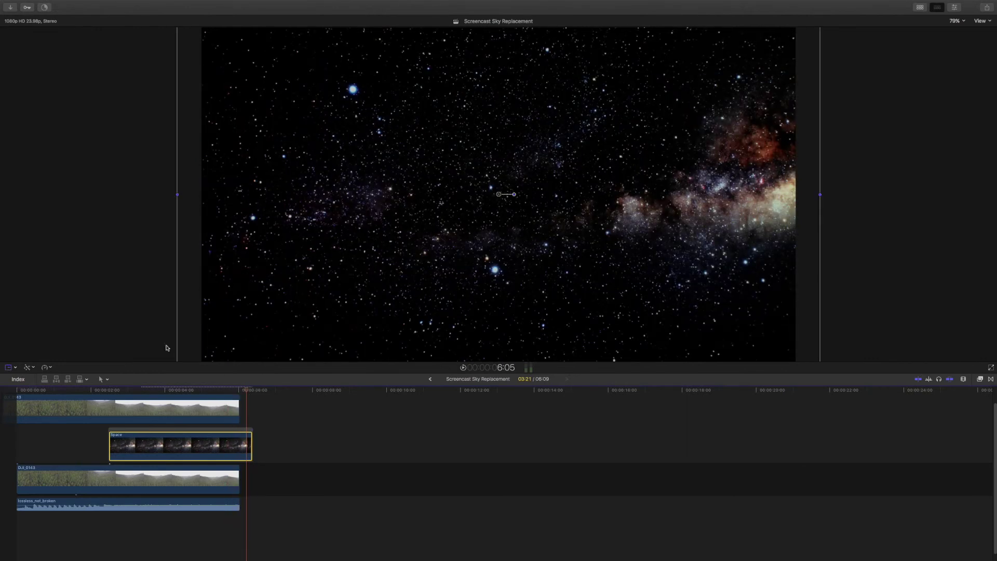
key("shift+t")
left_click_drag(498, 194, 507, 207)
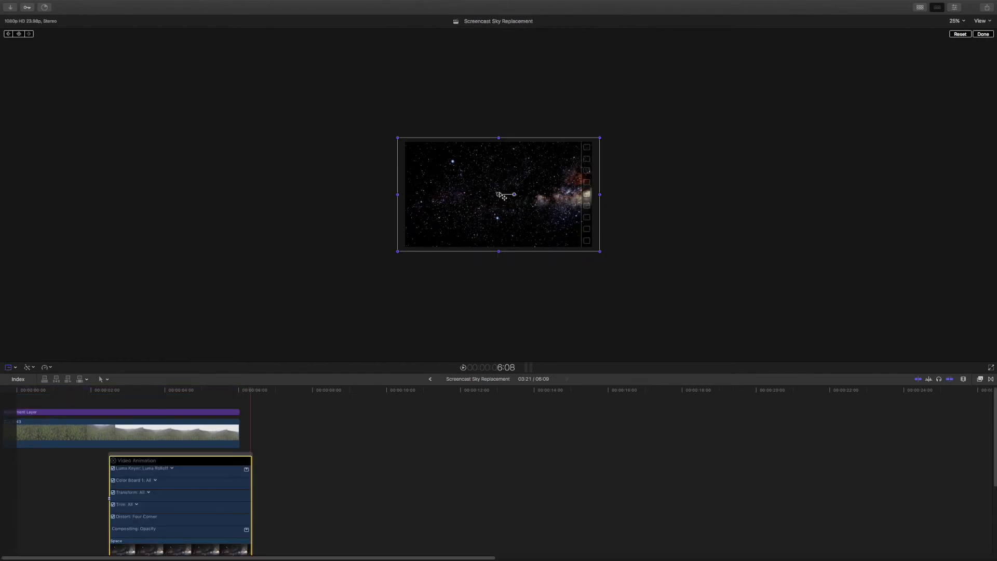
- Nudge the starfield position slightly, fit the viewer, and trim the Space clip's end shorter
left_click_drag(498, 194, 505, 206)
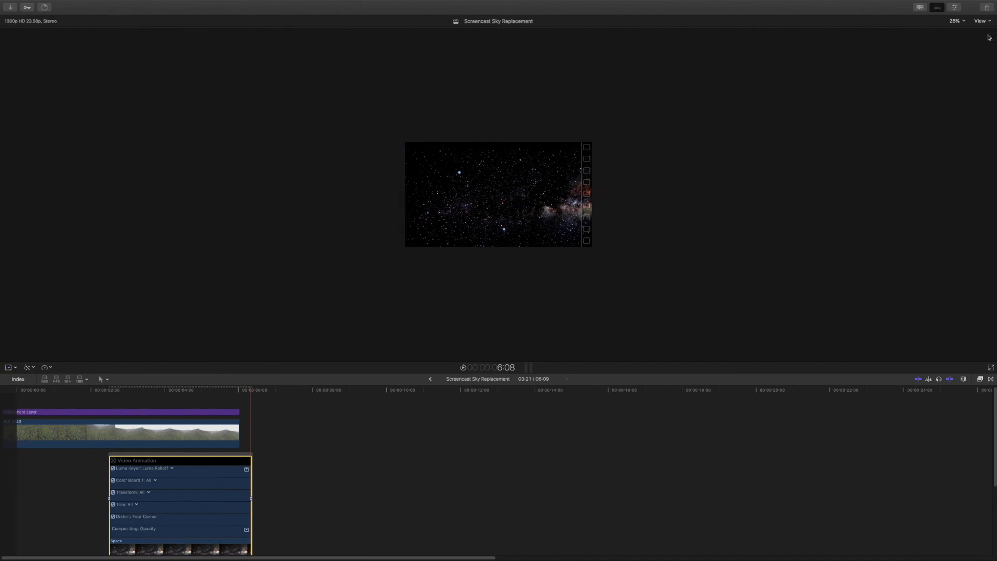
left_click(959, 22)
left_click(958, 44)
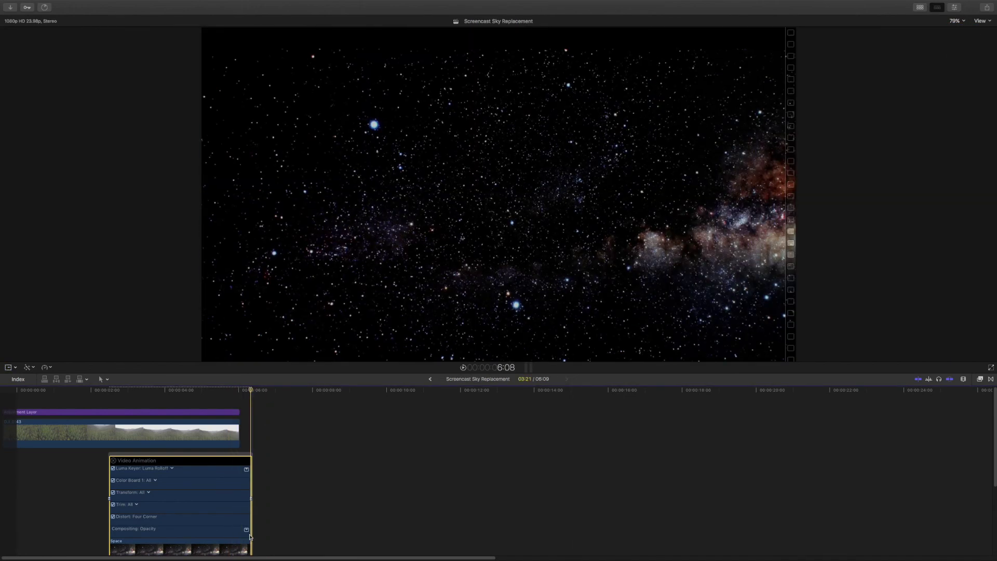
left_click_drag(249, 537, 239, 537)
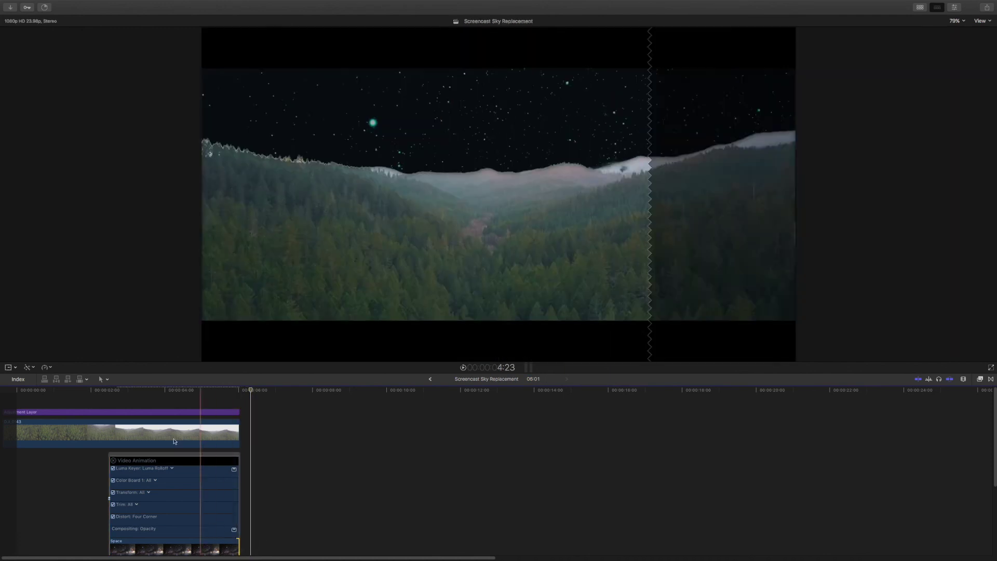